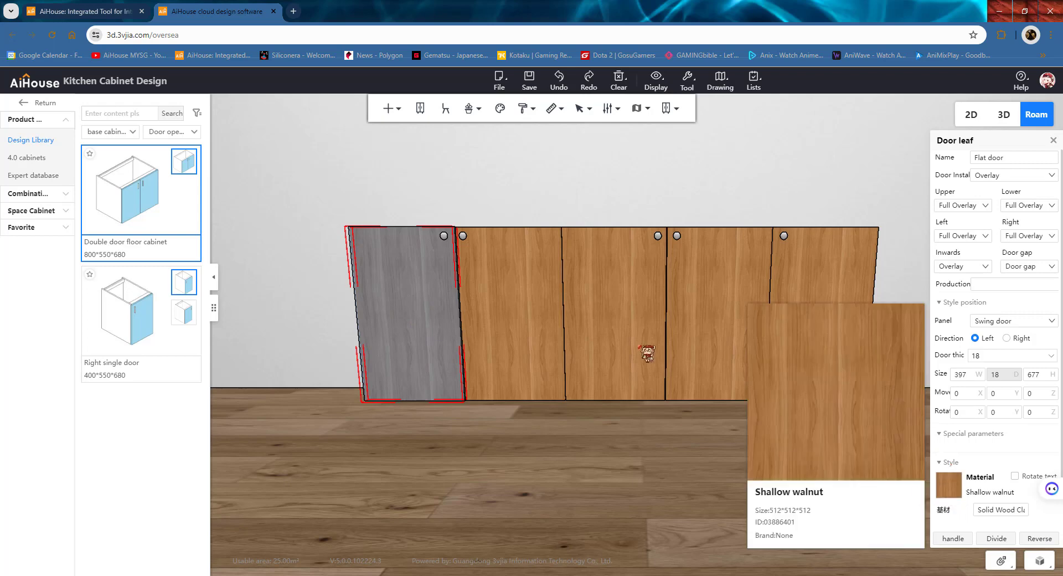
# Step: Replace the first cabinet door with the "Arc adjustable glass long door panel -5 left open -V5 version" from Modeling door's Full frame arc core door category
pyautogui.rightClick(407, 302)
pyautogui.moveTo(419, 310)
pyautogui.moveTo(470, 395)
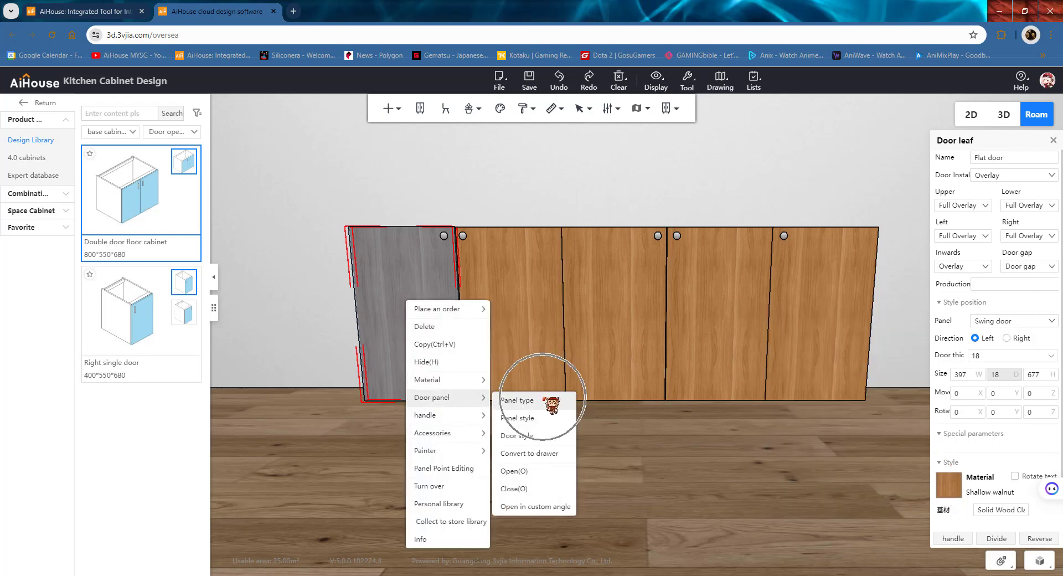
pyautogui.click(517, 399)
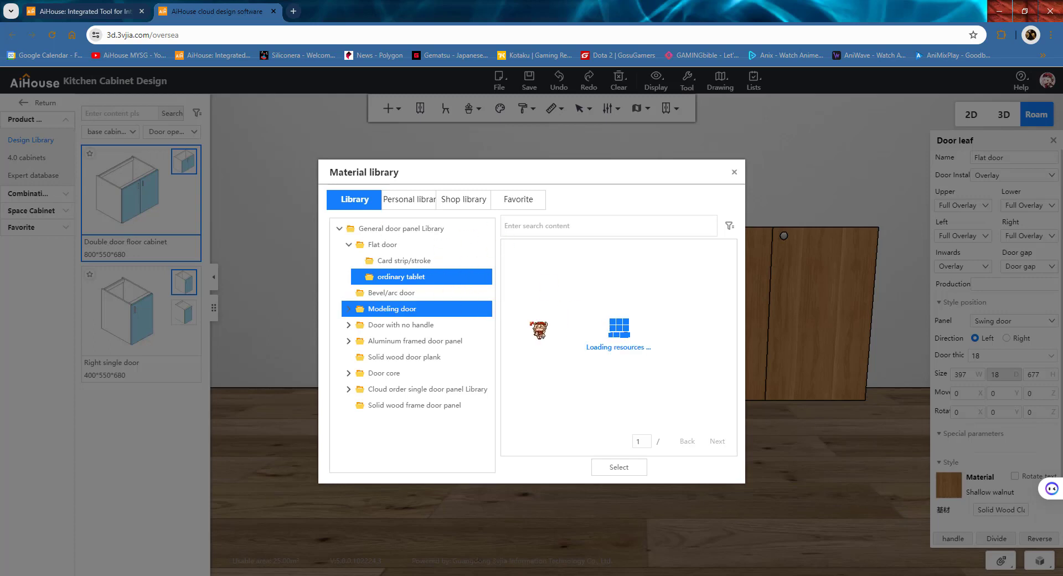
pyautogui.click(412, 316)
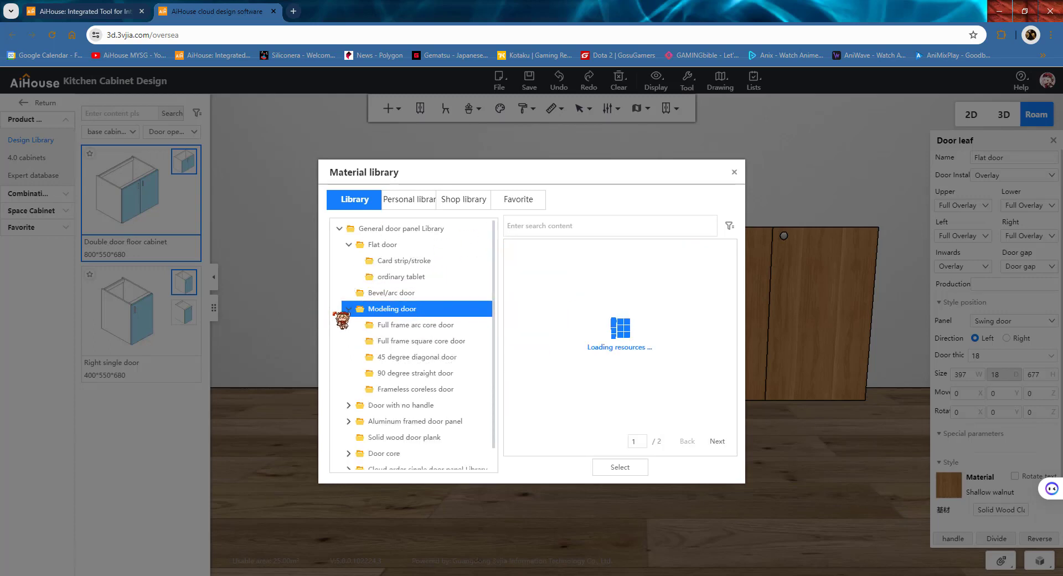
pyautogui.click(445, 327)
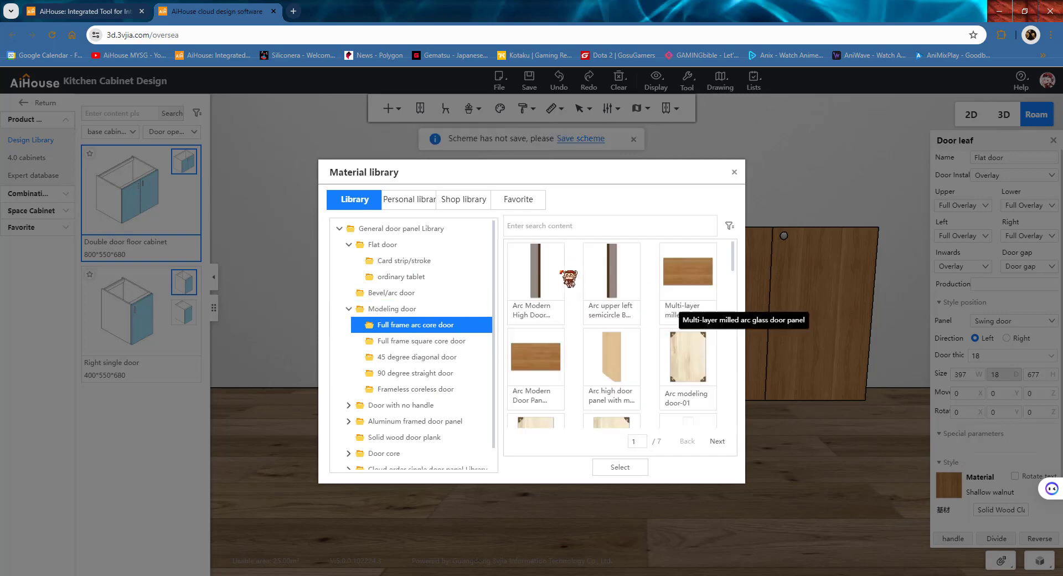
pyautogui.scroll(-2, 652, 340)
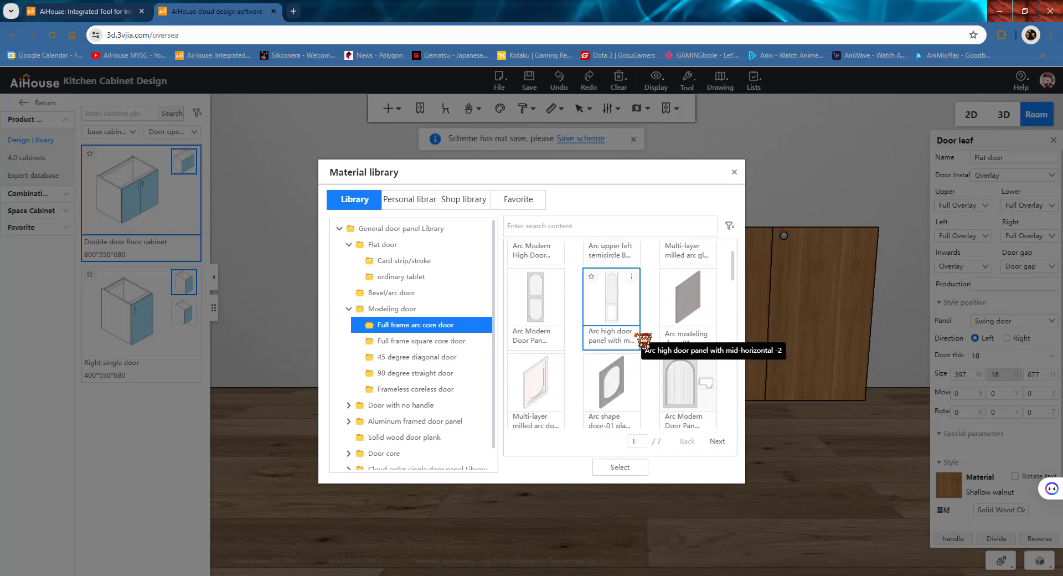
pyautogui.scroll(2, 578, 333)
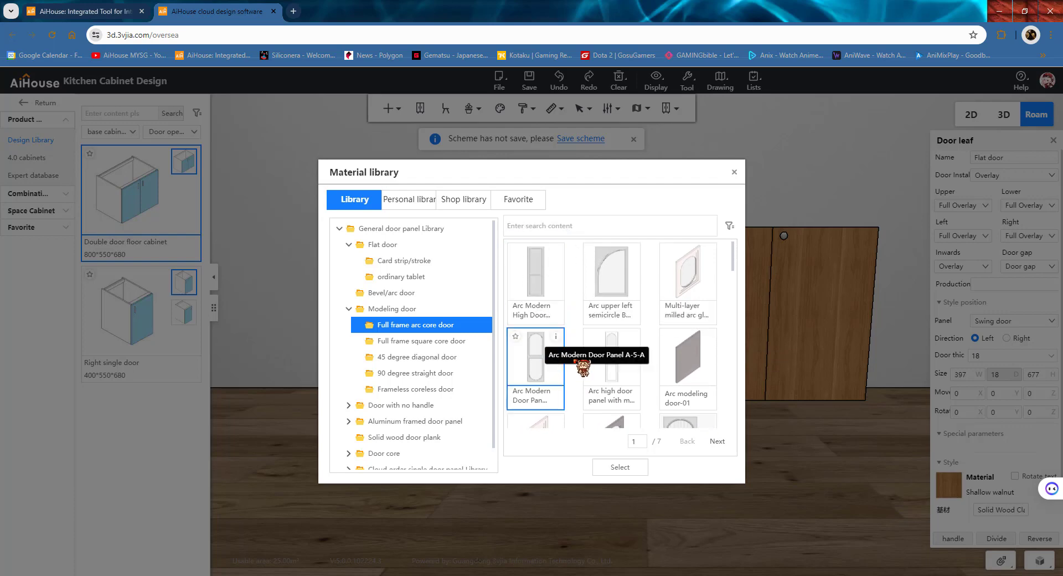
pyautogui.scroll(-5, 636, 371)
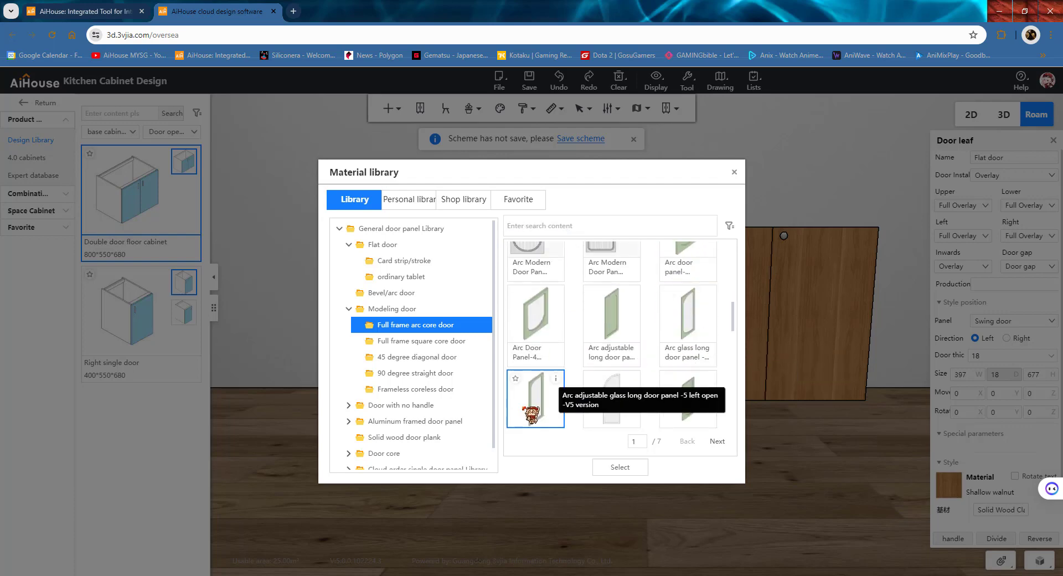
pyautogui.doubleClick(548, 409)
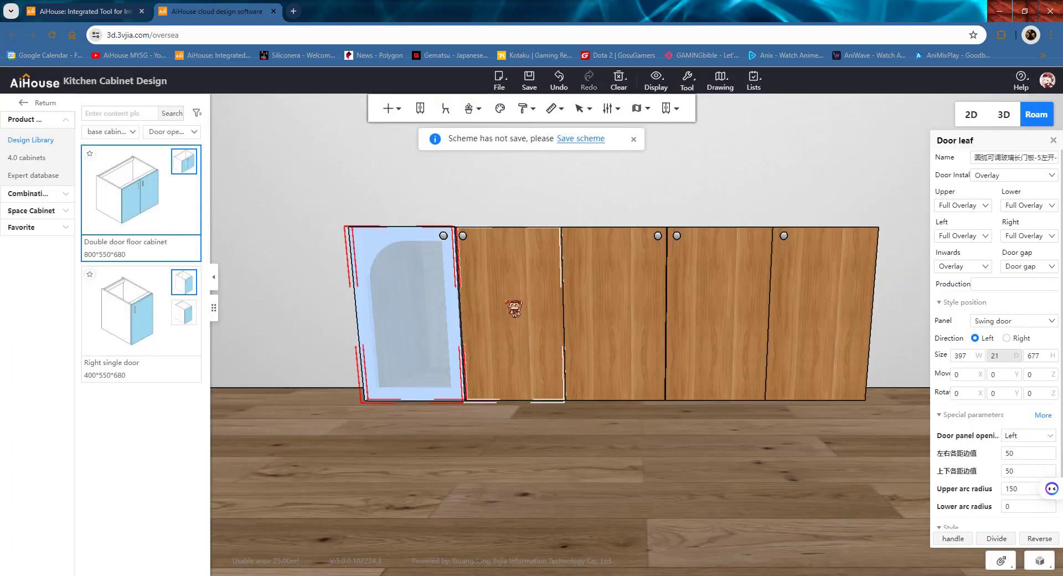
# Step: Replace the second cabinet door's panel type with "Inlaid metal strip door" from Modeling door's Full frame square core door category
pyautogui.rightClick(514, 309)
pyautogui.moveTo(548, 399)
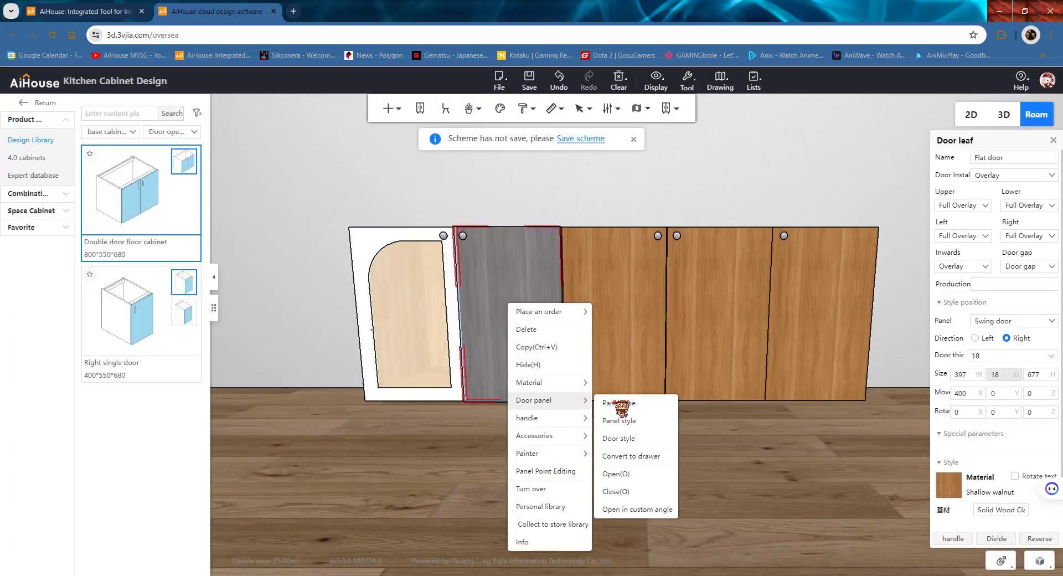
pyautogui.click(661, 406)
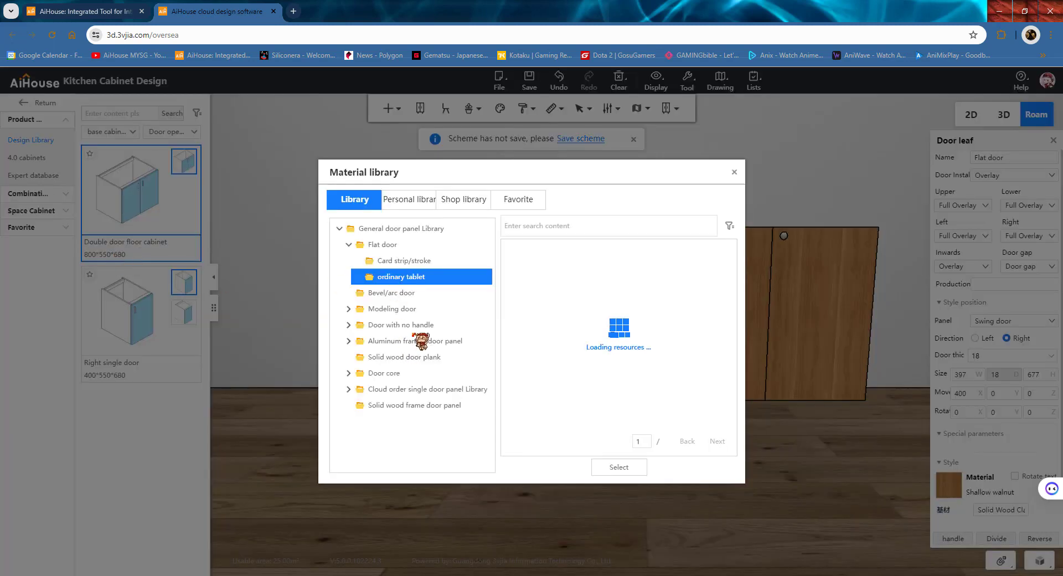
pyautogui.click(411, 311)
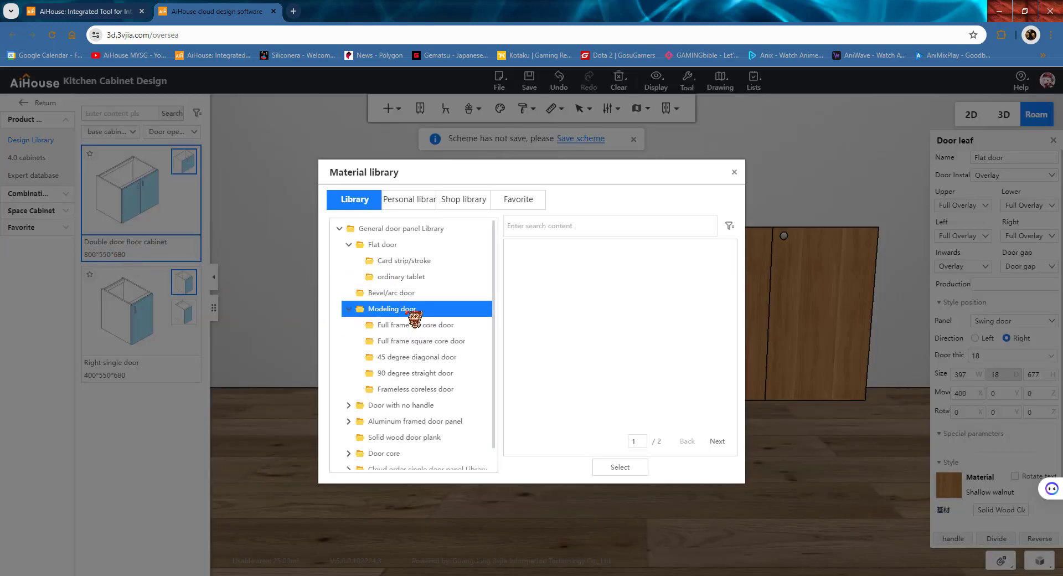
pyautogui.click(416, 342)
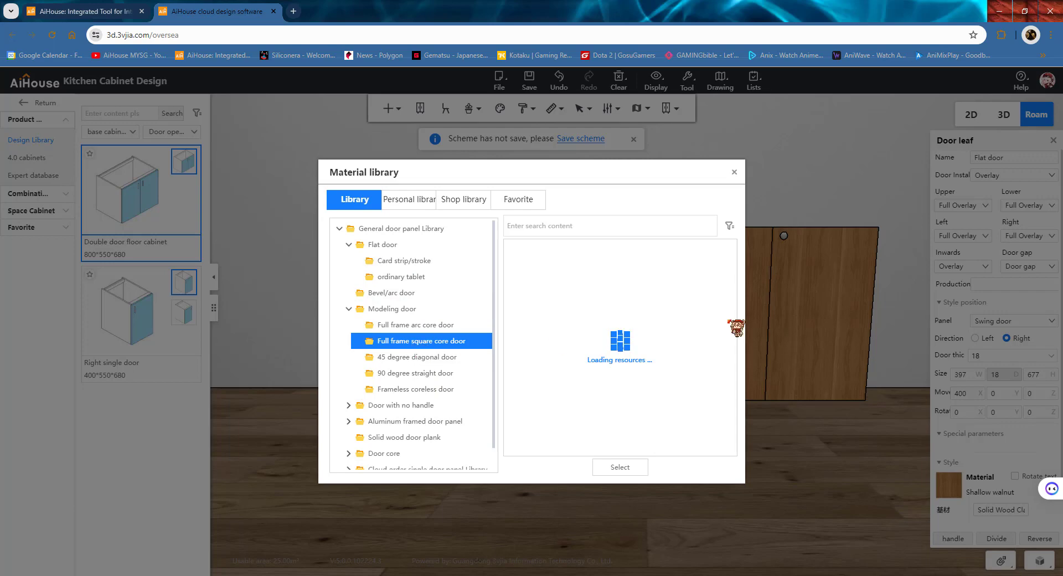
pyautogui.scroll(-1, 686, 305)
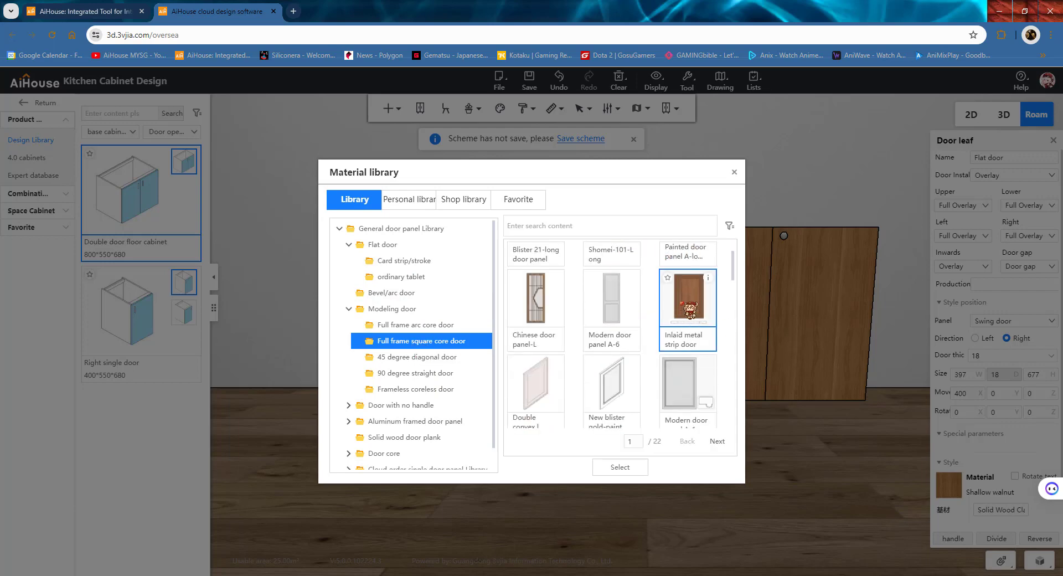
pyautogui.doubleClick(689, 310)
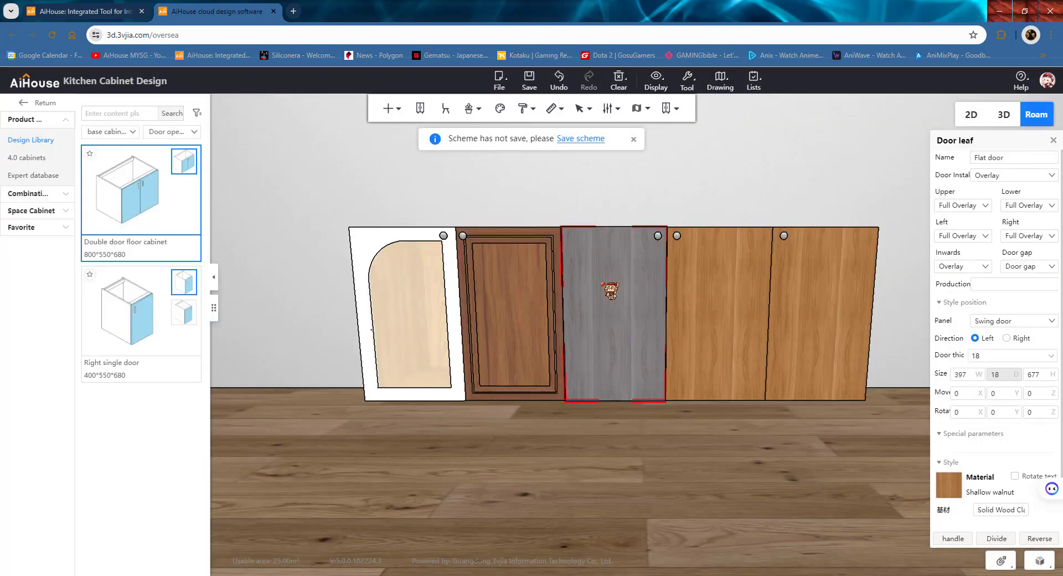
# Step: Replace the third cabinet door's panel type with the 45 oblique frame door from Modeling door's 45 degree diagonal door category
pyautogui.rightClick(610, 289)
pyautogui.moveTo(637, 380)
pyautogui.click(739, 388)
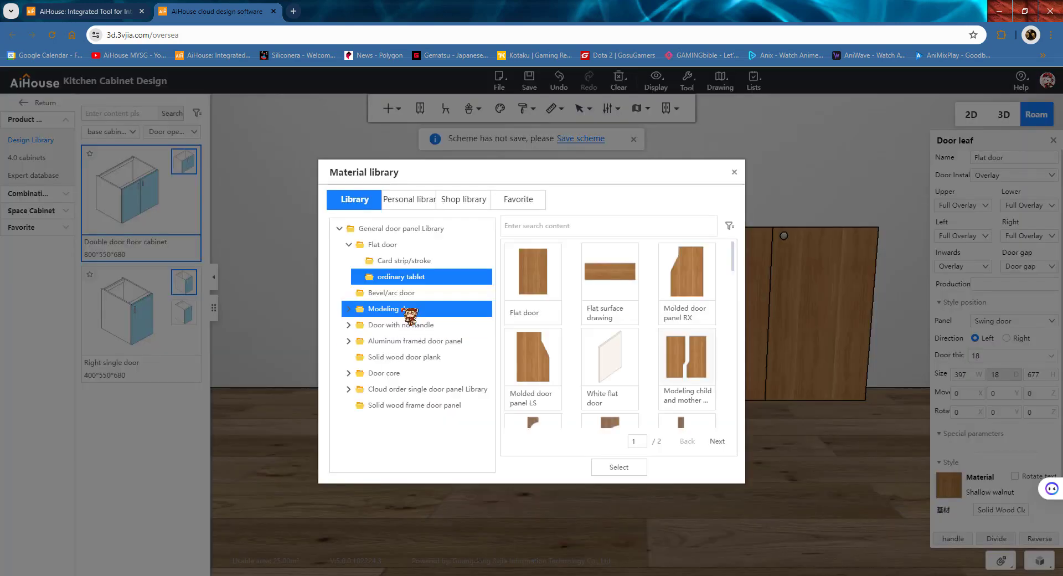
pyautogui.click(407, 308)
pyautogui.click(413, 326)
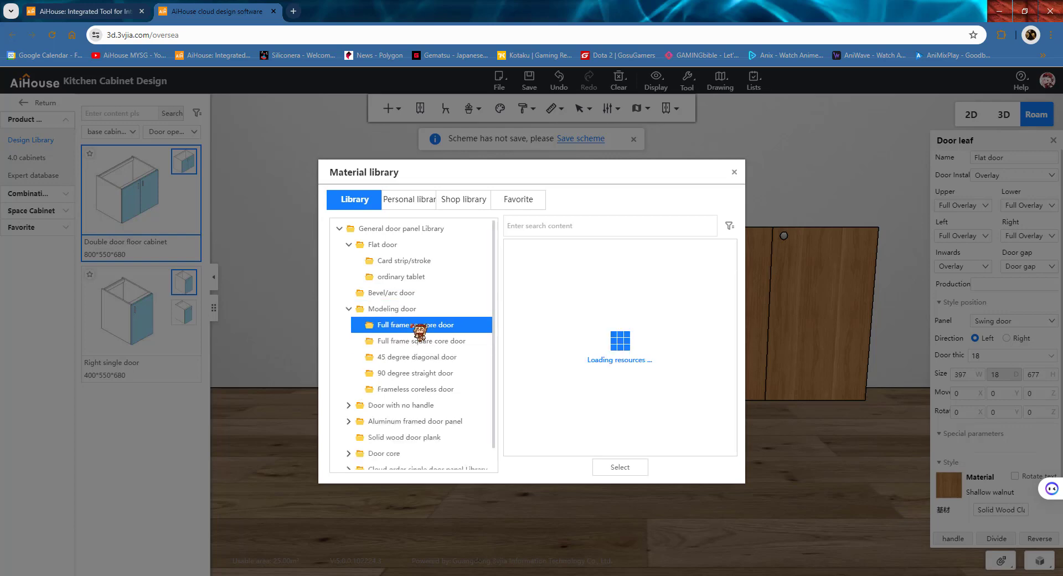
pyautogui.click(416, 357)
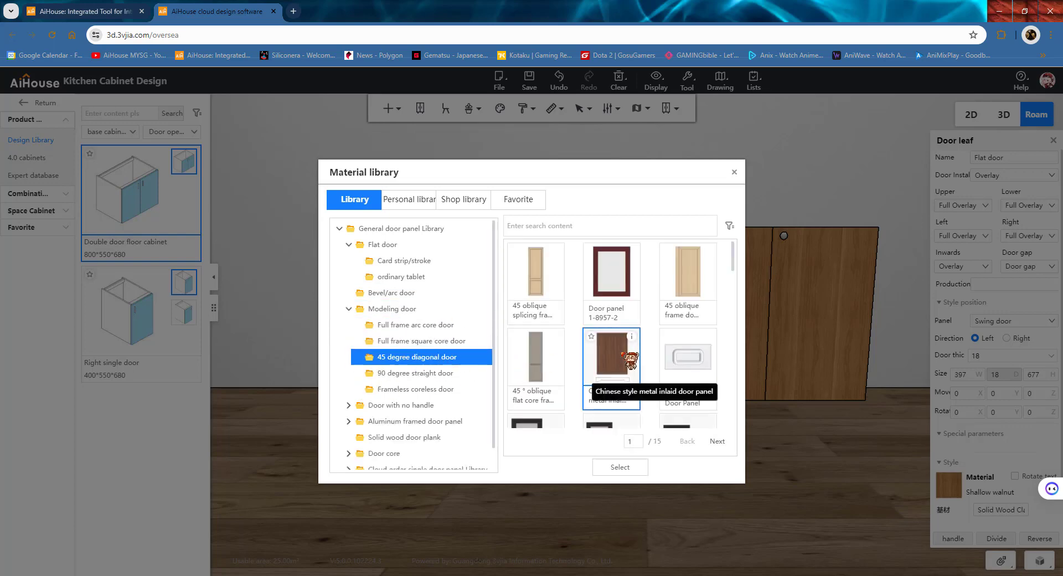
pyautogui.doubleClick(699, 287)
# Step: Replace the fourth cabinet door's panel type with the handle-free solid wood door panel from Modeling door's 90 degree straight door category
pyautogui.click(696, 289)
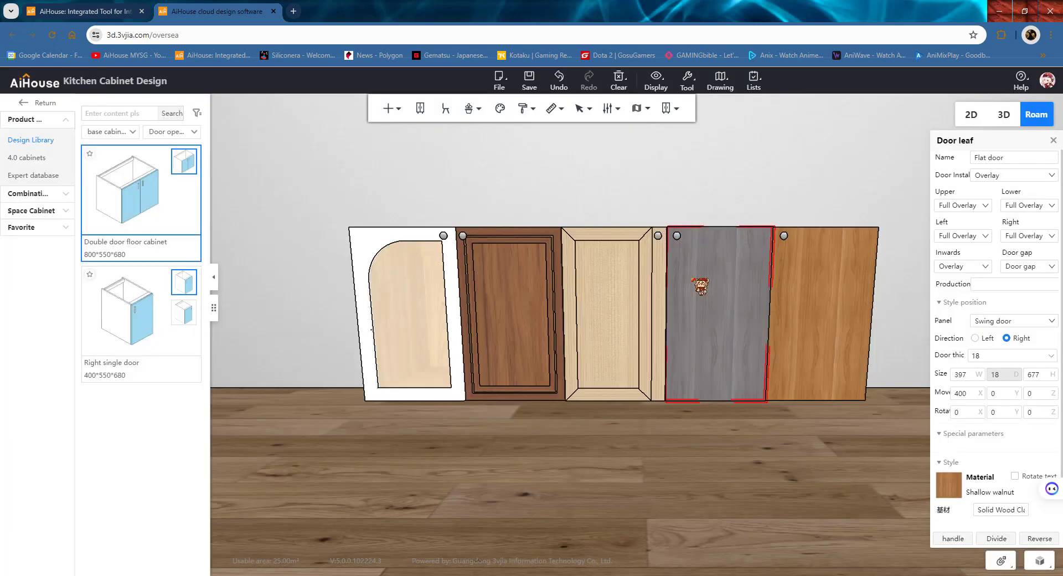
pyautogui.rightClick(696, 281)
pyautogui.moveTo(729, 376)
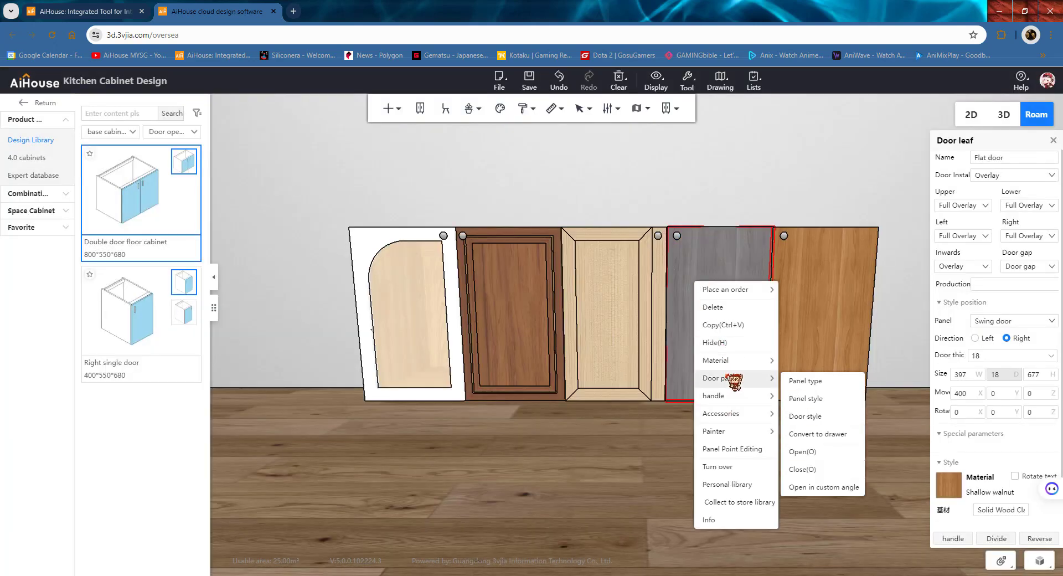
pyautogui.click(805, 380)
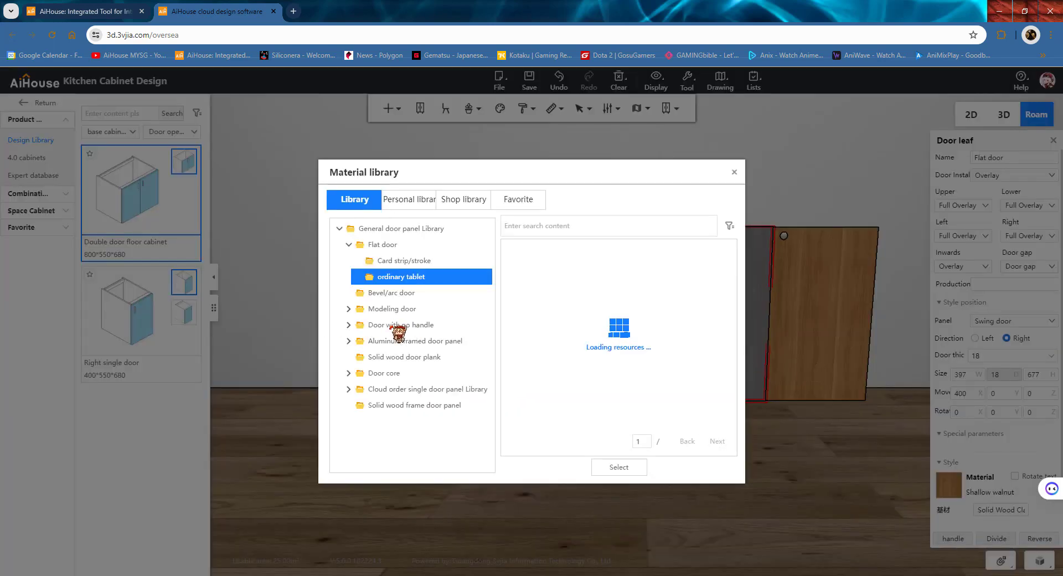
pyautogui.click(363, 311)
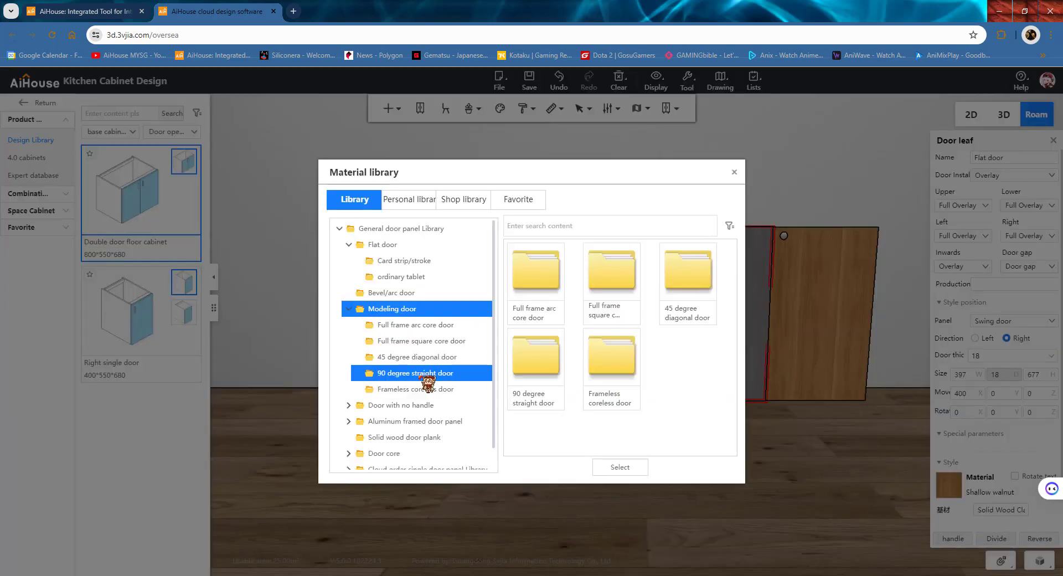
pyautogui.click(426, 374)
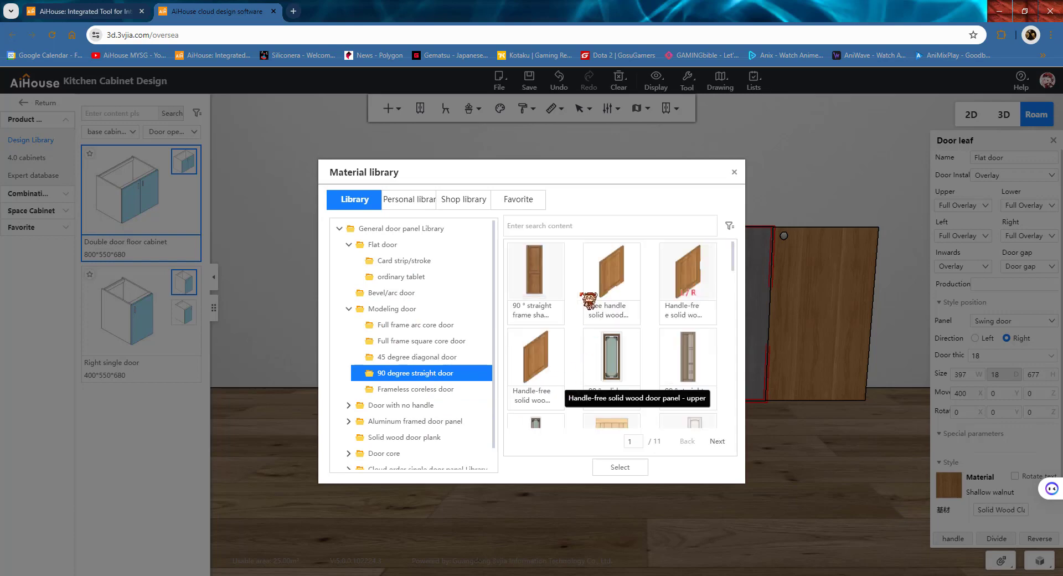
pyautogui.doubleClick(604, 286)
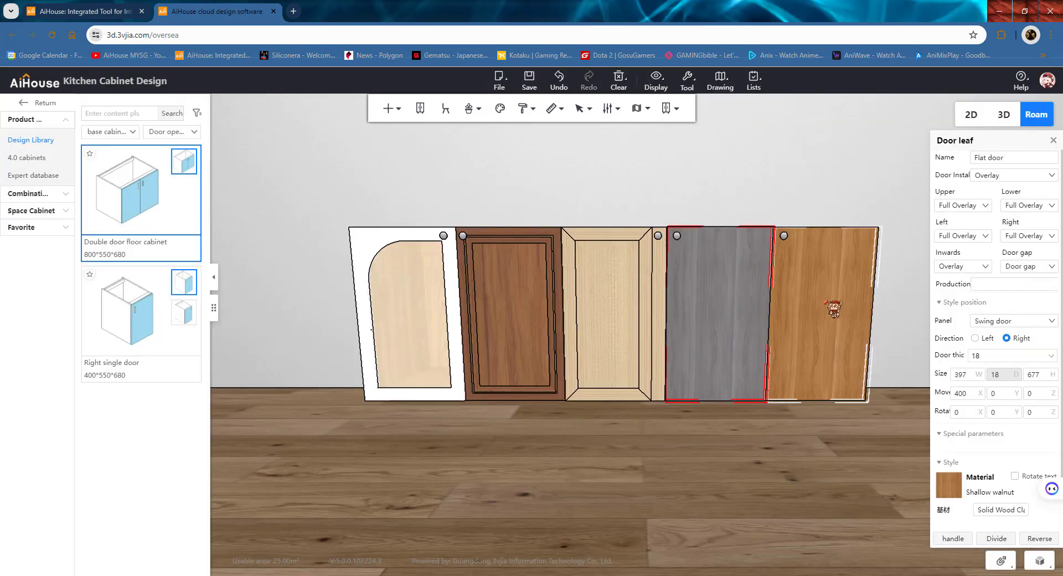
pyautogui.click(818, 297)
pyautogui.click(695, 298)
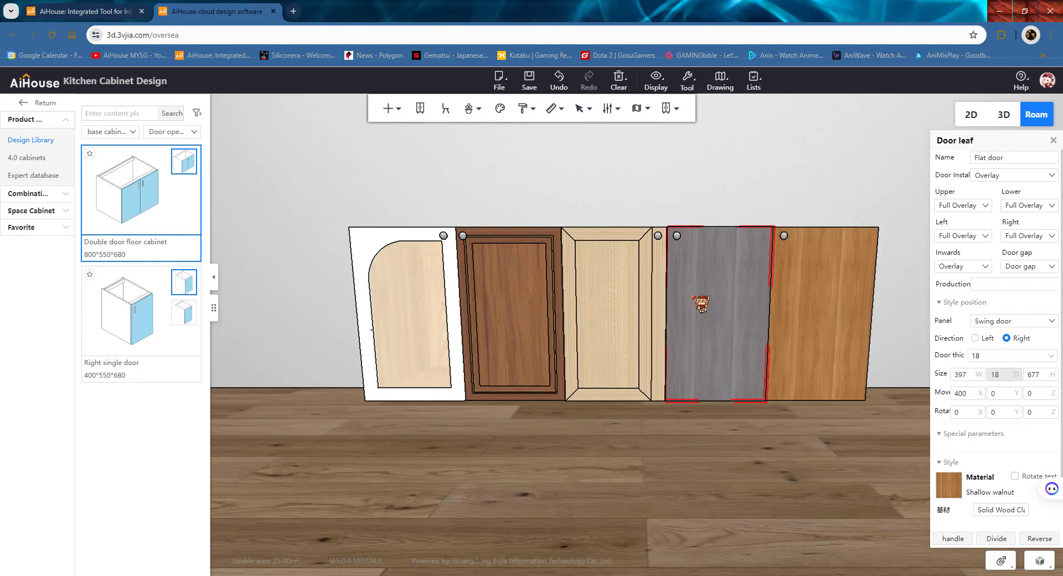
pyautogui.rightClick(695, 297)
pyautogui.moveTo(736, 395)
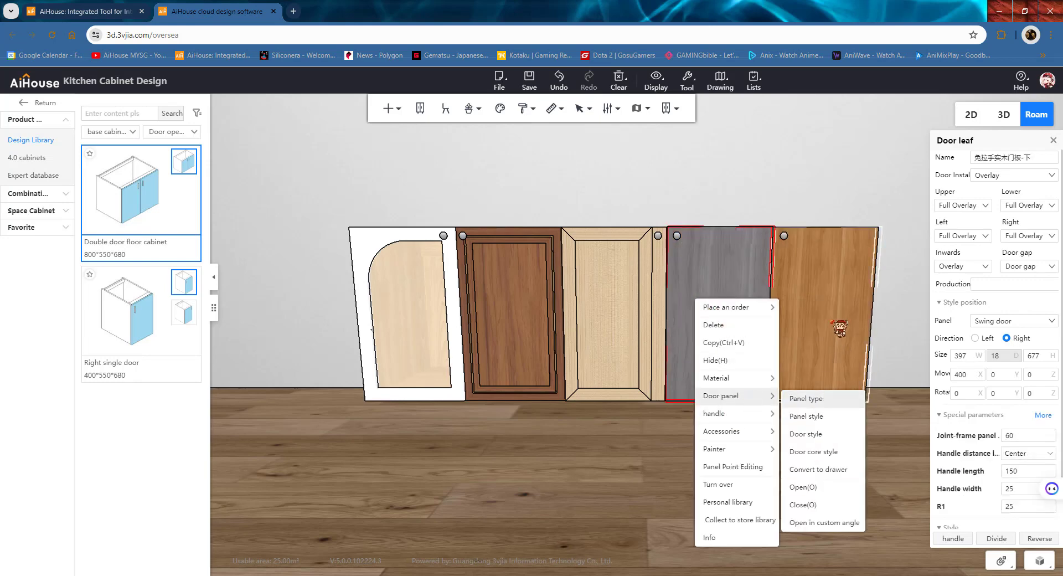
# Step: Try to replace the fifth cabinet door's panel type with the Chinese style modelling panel from Modeling door's Frameless coreless door category
pyautogui.click(790, 306)
pyautogui.rightClick(791, 303)
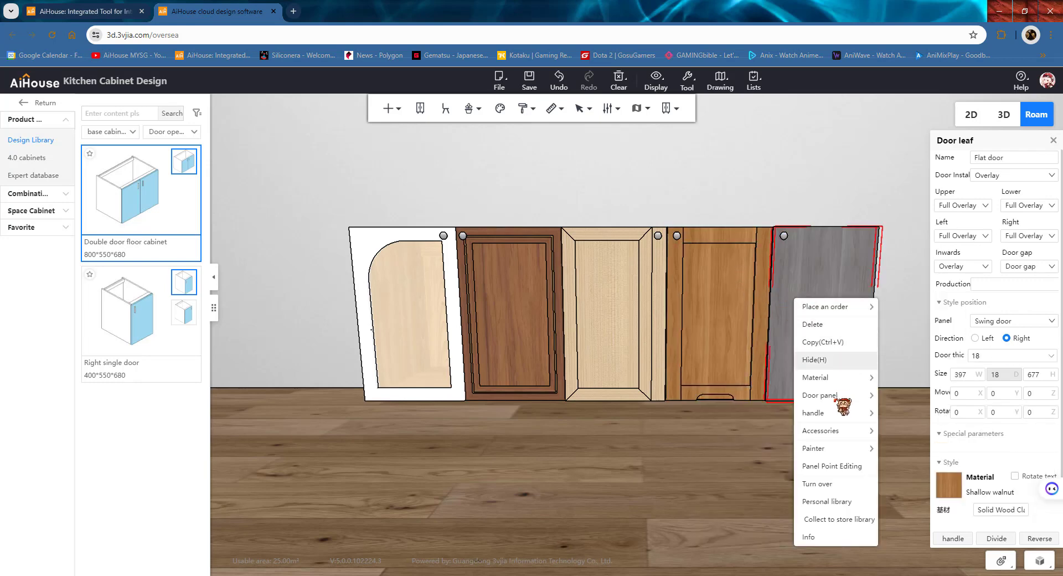
pyautogui.moveTo(836, 395)
pyautogui.click(904, 398)
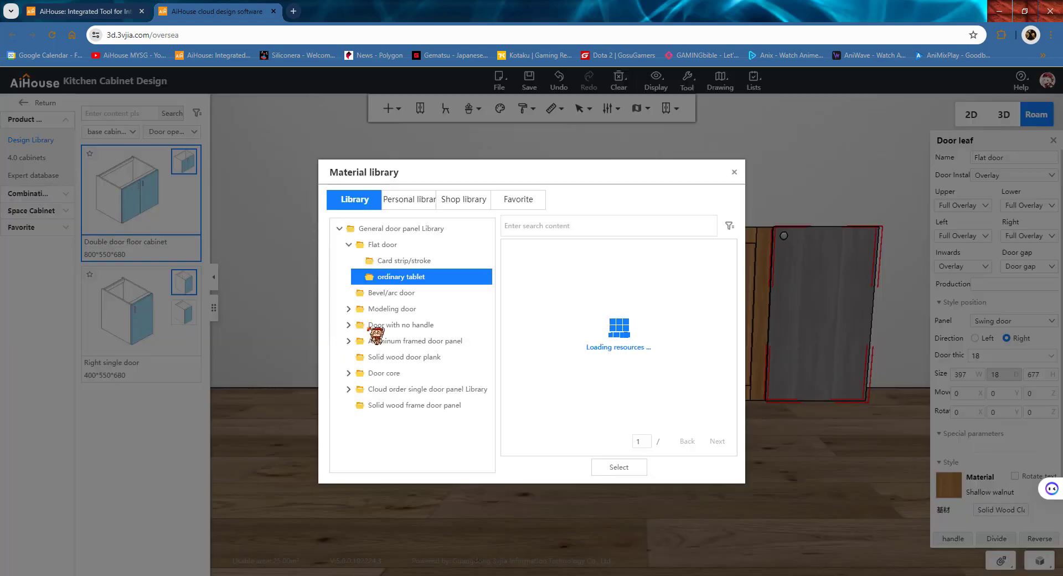
pyautogui.click(348, 310)
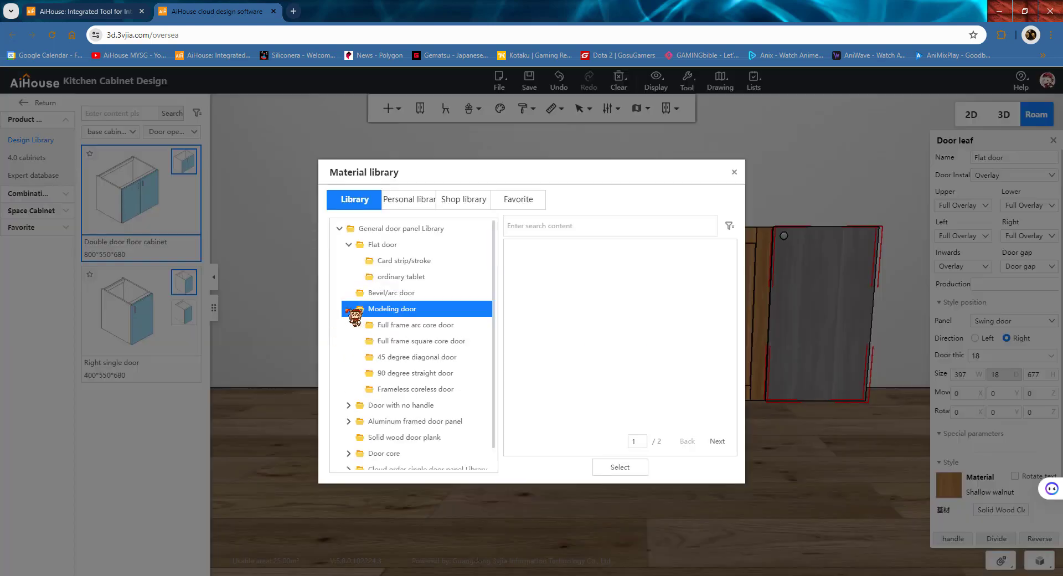
pyautogui.click(422, 390)
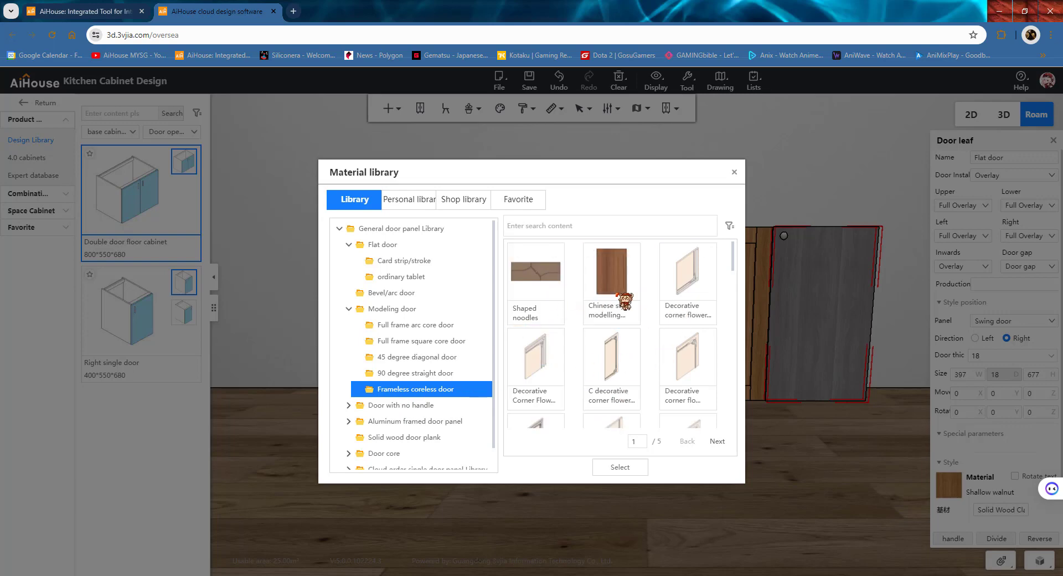
pyautogui.doubleClick(611, 271)
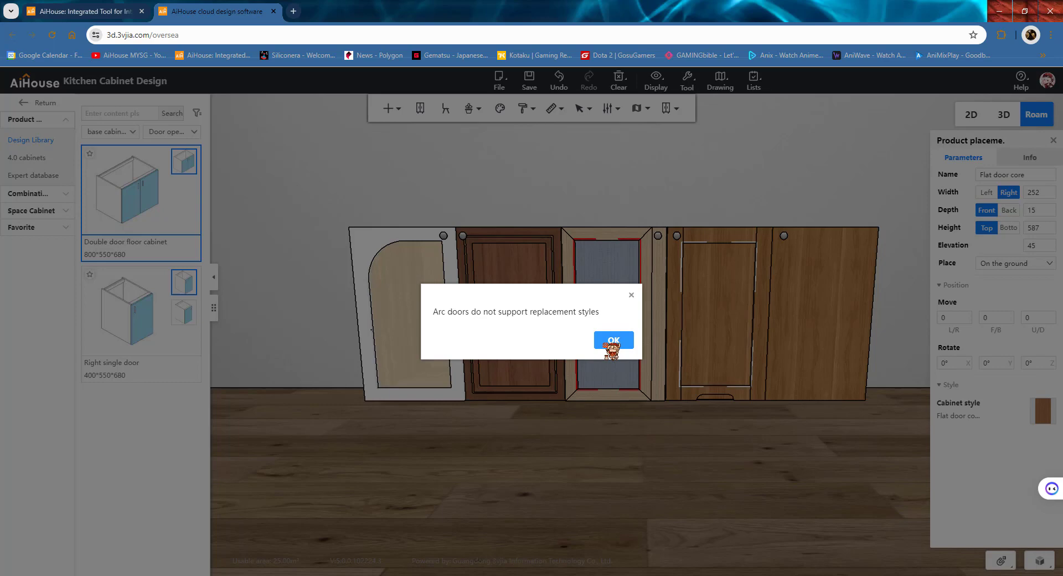
pyautogui.click(612, 339)
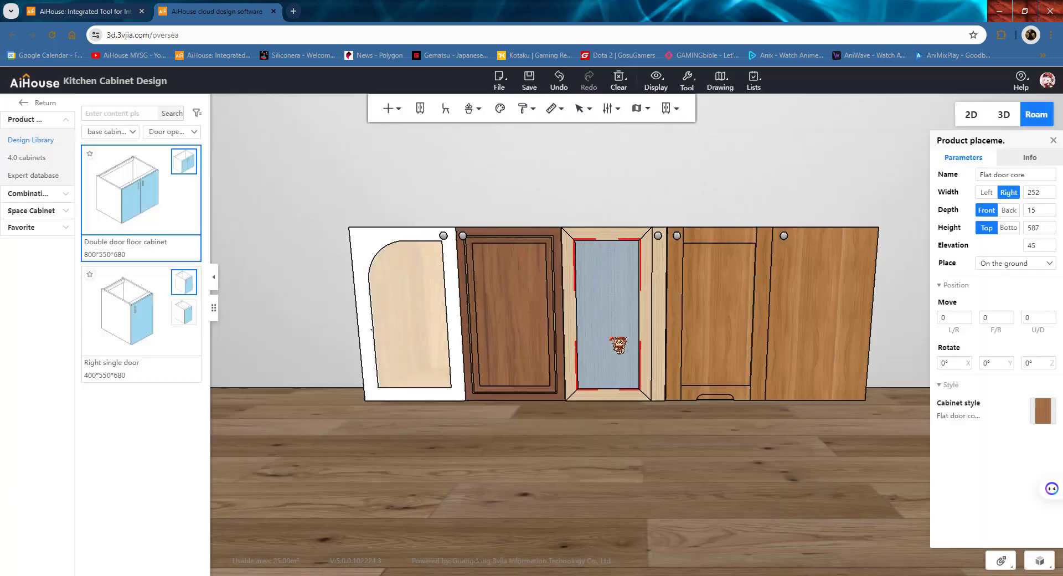
# Step: Replace the fifth cabinet door's panel type with the Jane European door panel from Modeling door's Frameless coreless door category
pyautogui.click(812, 290)
pyautogui.rightClick(811, 290)
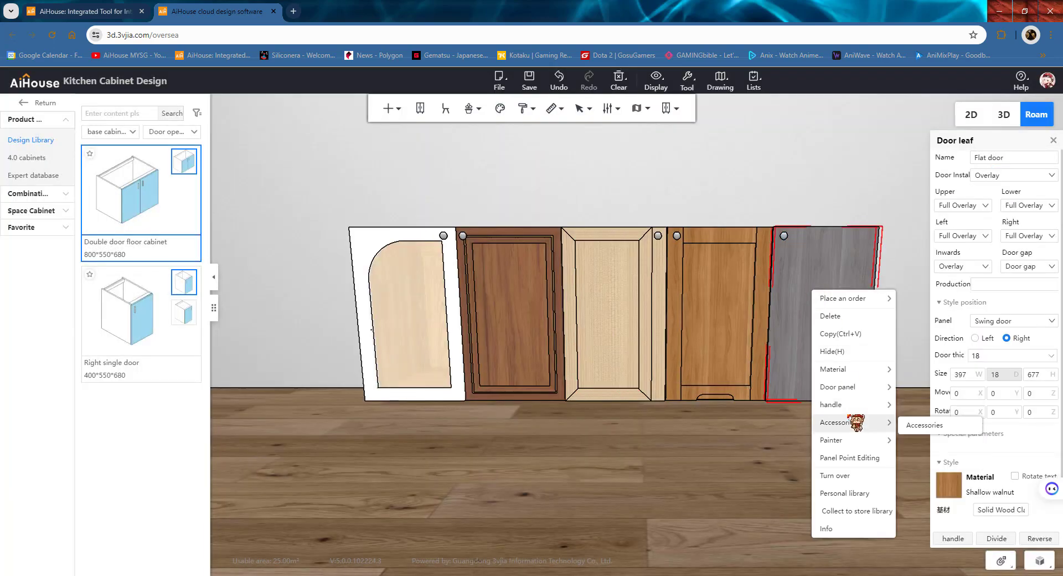
pyautogui.moveTo(864, 387)
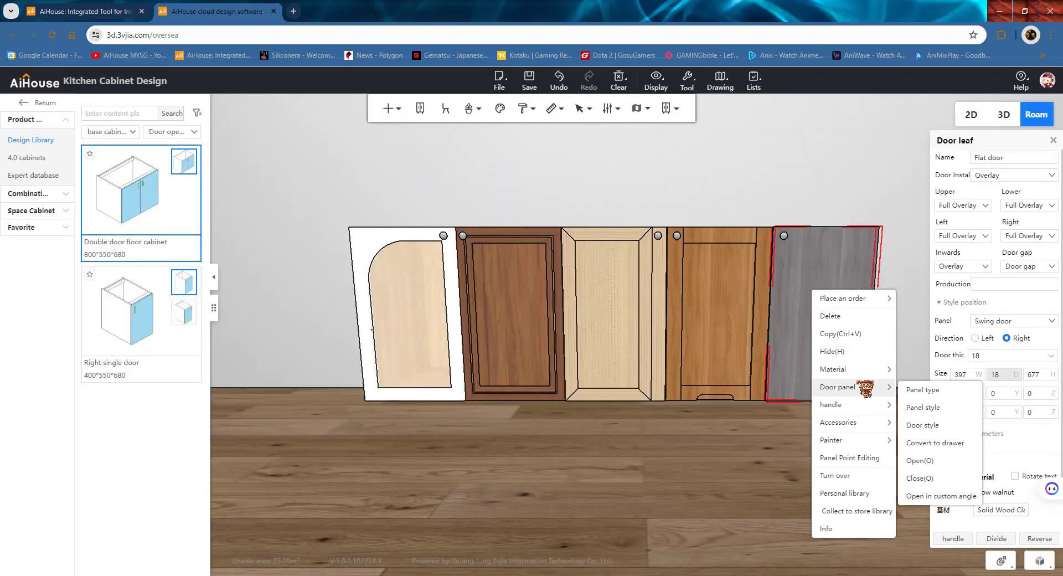
pyautogui.click(920, 390)
pyautogui.click(426, 342)
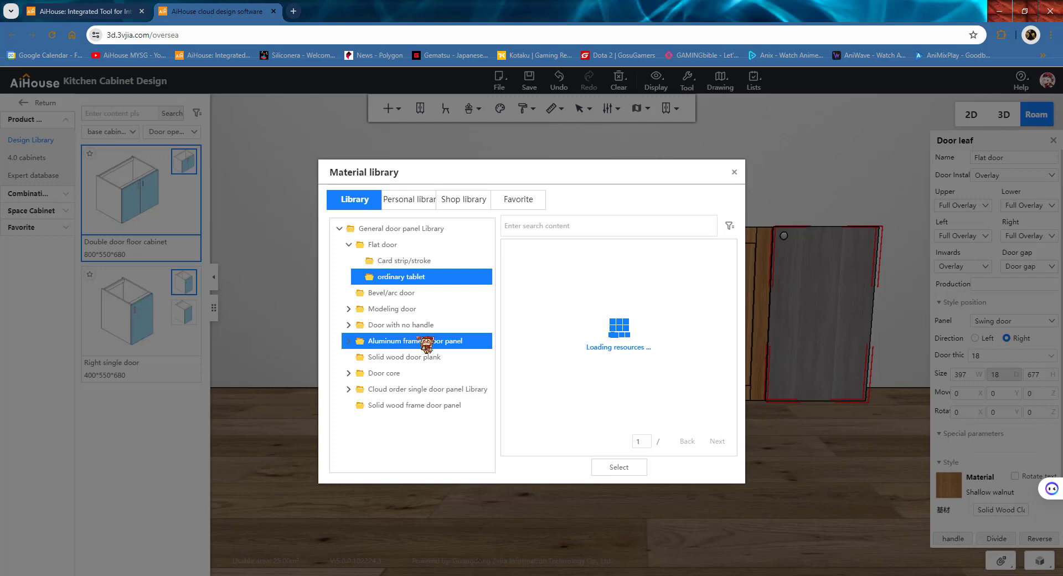
pyautogui.click(388, 309)
pyautogui.click(455, 390)
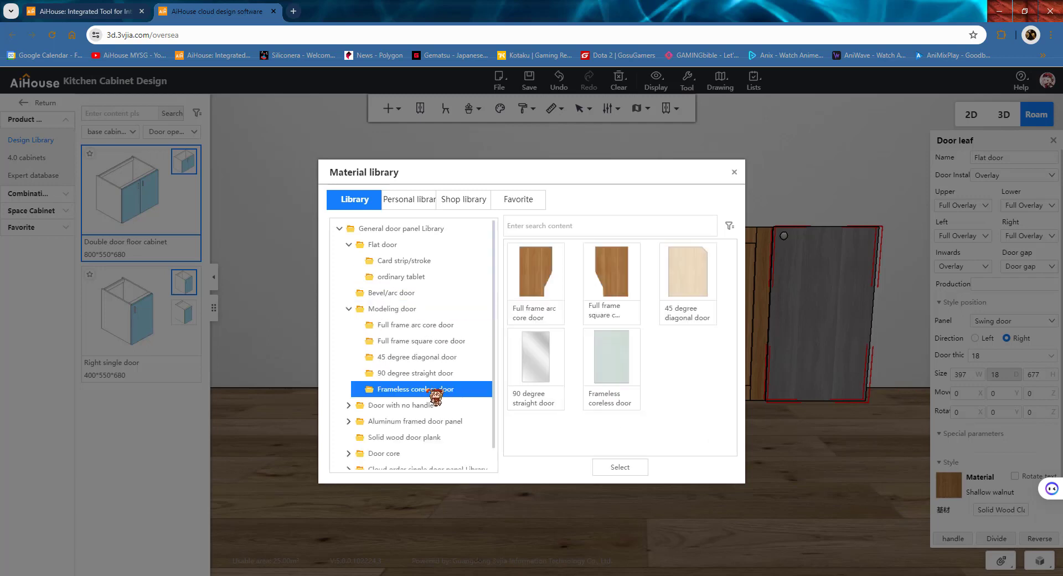
pyautogui.scroll(-3, 622, 332)
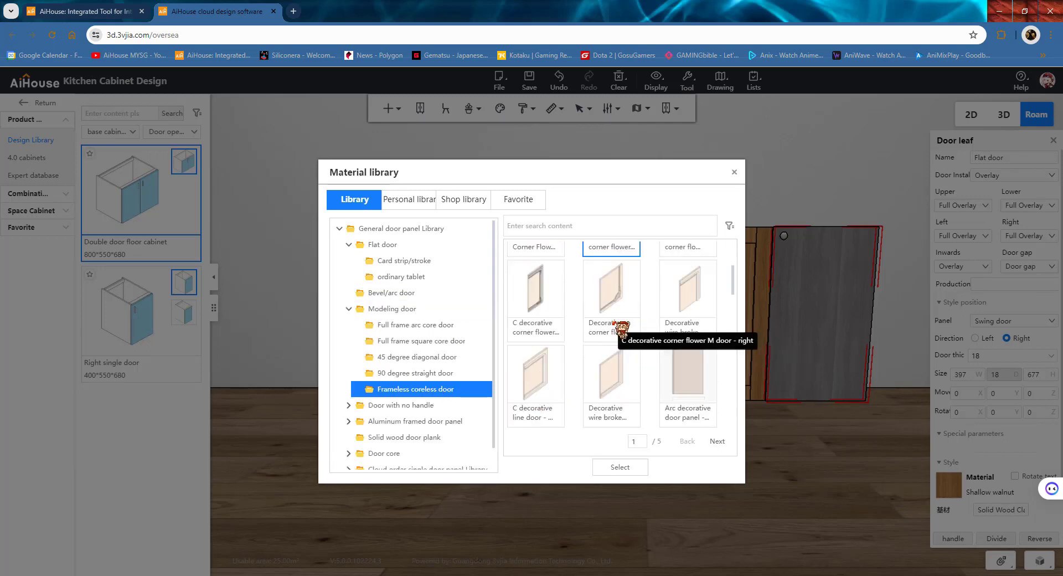
pyautogui.scroll(-4, 622, 331)
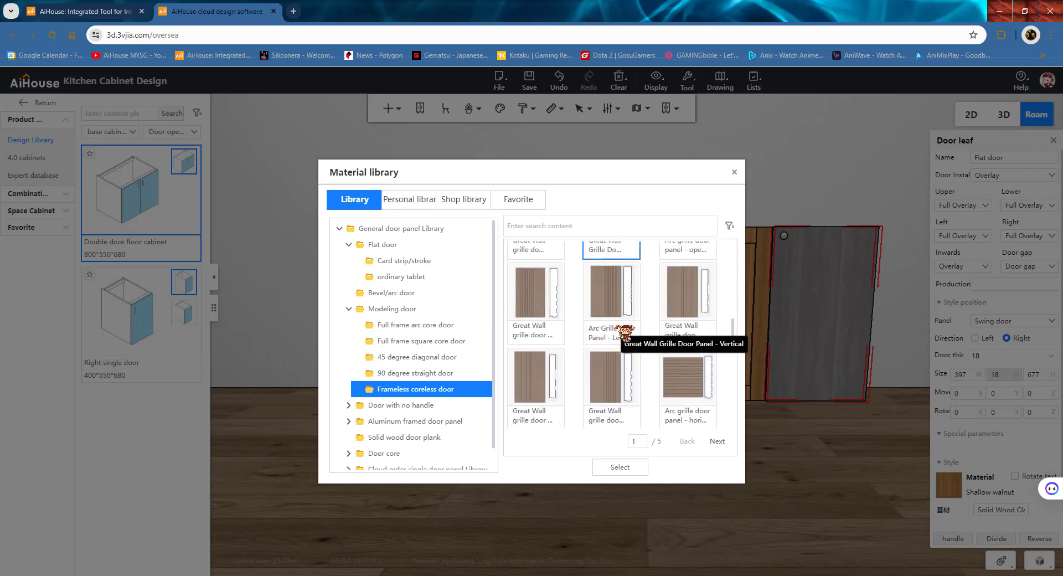
pyautogui.scroll(-5, 622, 332)
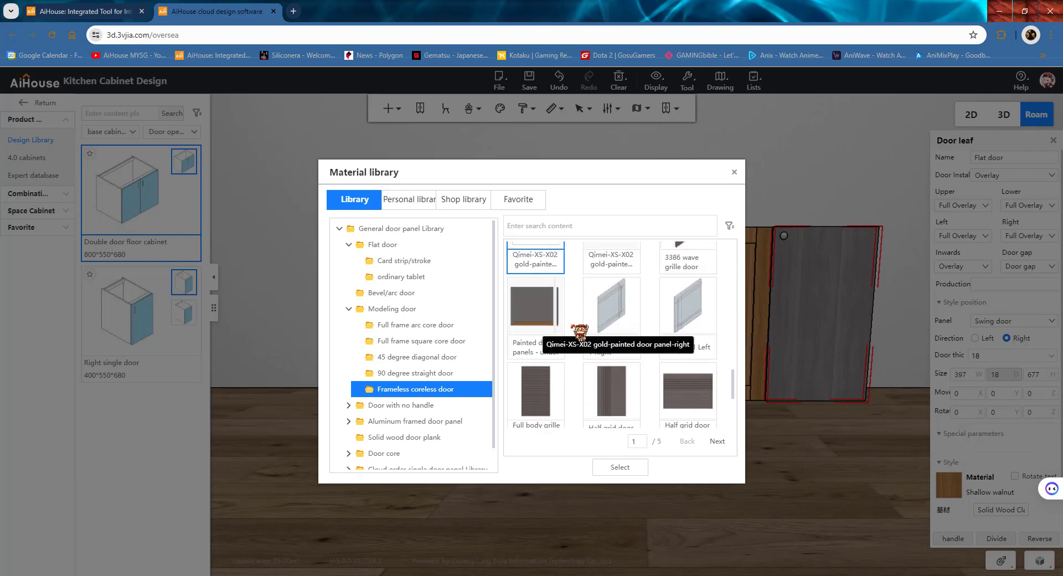
pyautogui.scroll(-3, 696, 327)
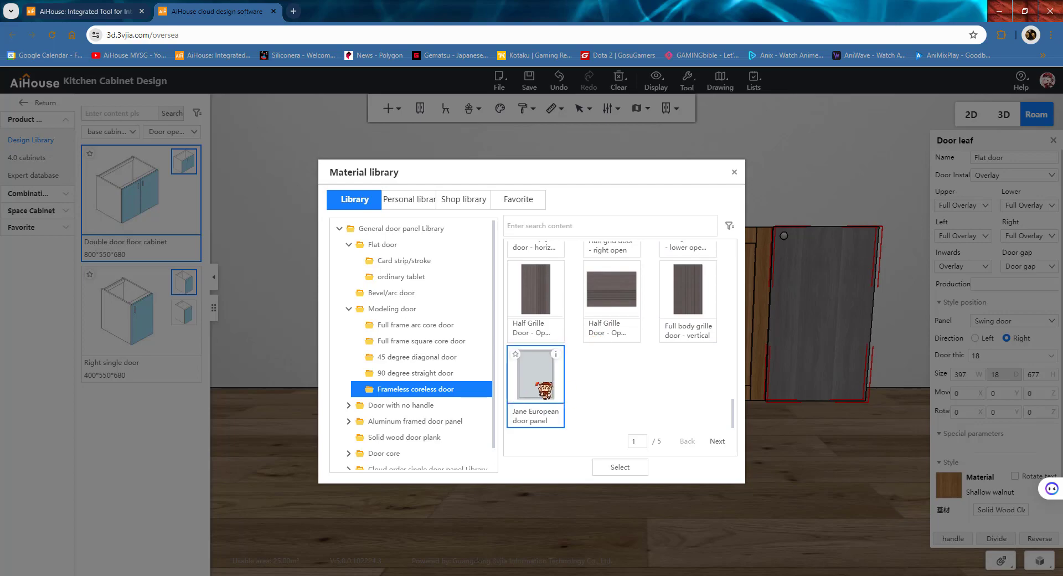
pyautogui.doubleClick(544, 390)
pyautogui.click(784, 212)
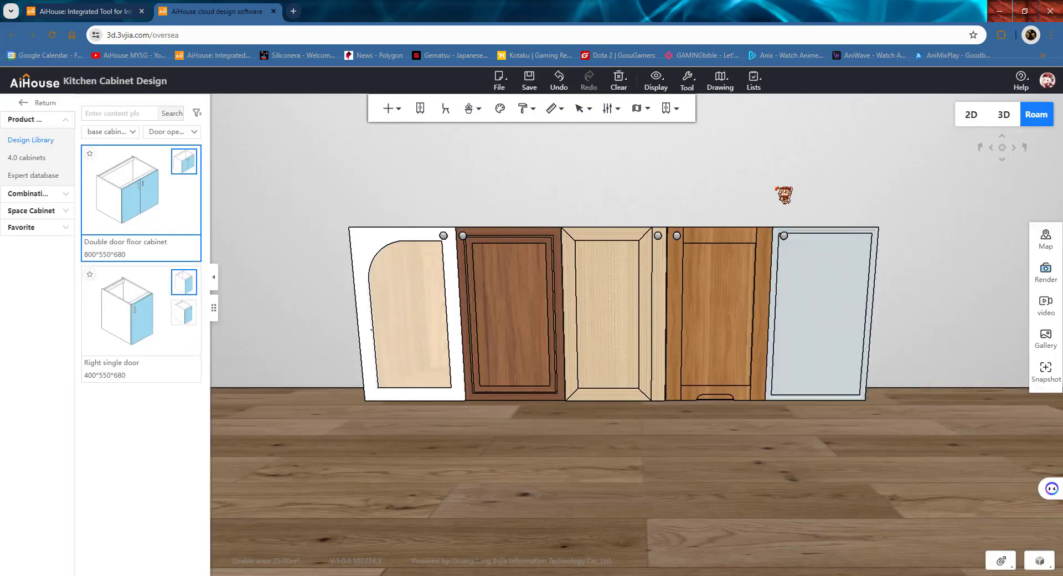
# Step: Examine the row of cabinets with its new door fronts up close, from above and from the front
pyautogui.scroll(5, 764, 215)
pyautogui.moveTo(675, 295); pyautogui.dragTo(671, 325, button='middle')
pyautogui.moveTo(671, 325); pyautogui.dragTo(664, 347, button='right')
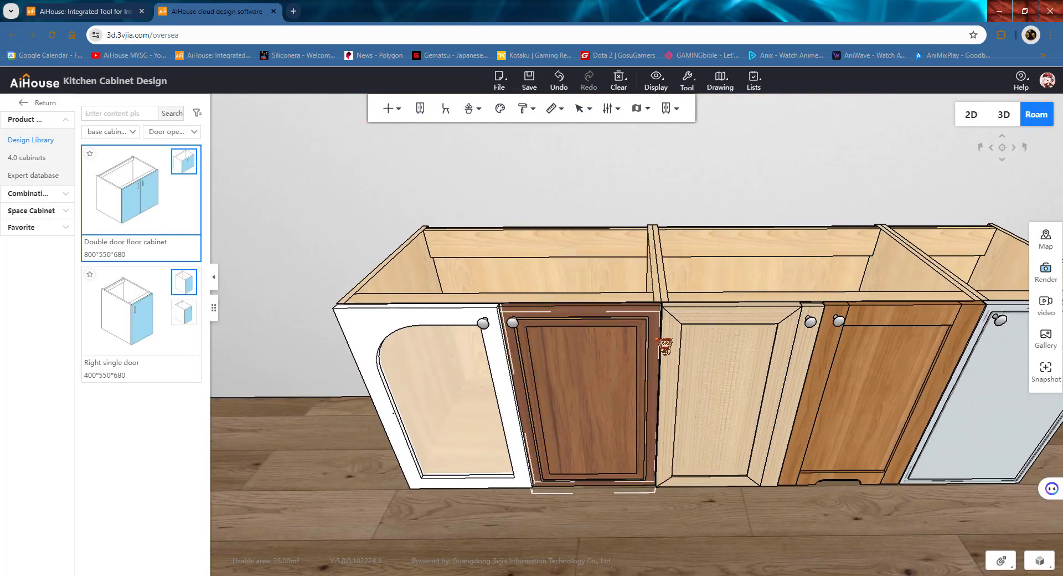
pyautogui.moveTo(664, 347); pyautogui.dragTo(631, 363, button='middle')
pyautogui.moveTo(631, 363); pyautogui.dragTo(664, 488, button='right')
pyautogui.moveTo(384, 393); pyautogui.dragTo(439, 427, button='middle')
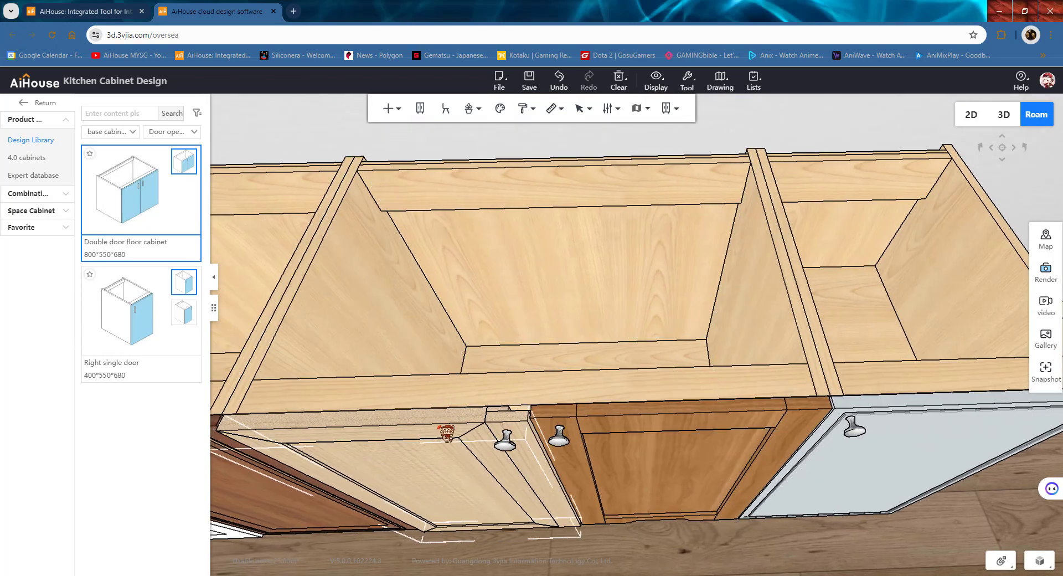
pyautogui.moveTo(697, 415); pyautogui.dragTo(679, 303, button='right')
pyautogui.scroll(-5, 678, 303)
pyautogui.moveTo(679, 304); pyautogui.dragTo(551, 327, button='middle')
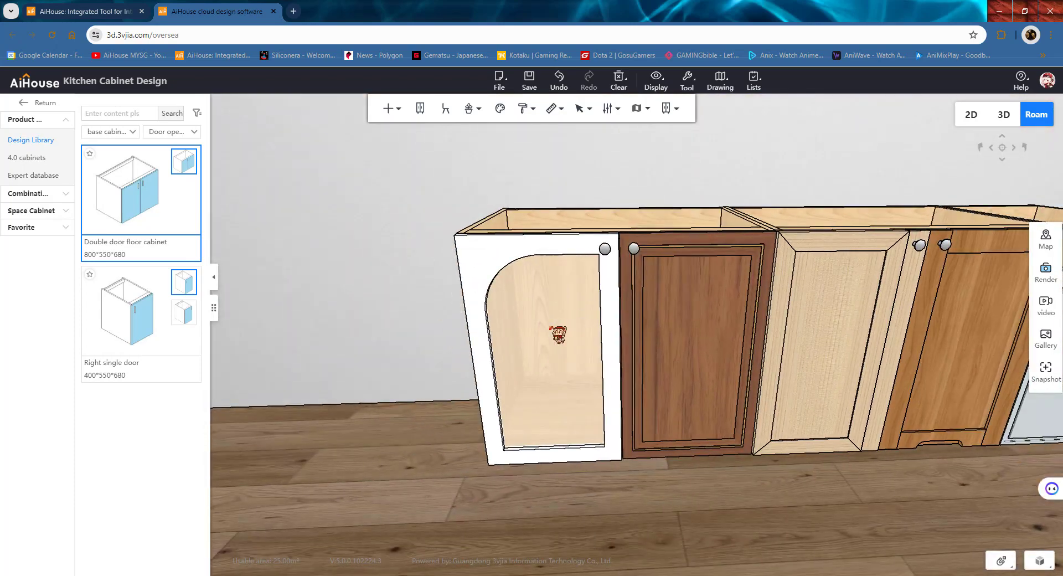
# Step: Replace the first door's curved core with the "Grid array - variable thickness" style from Door core's grid/net category
pyautogui.click(548, 349)
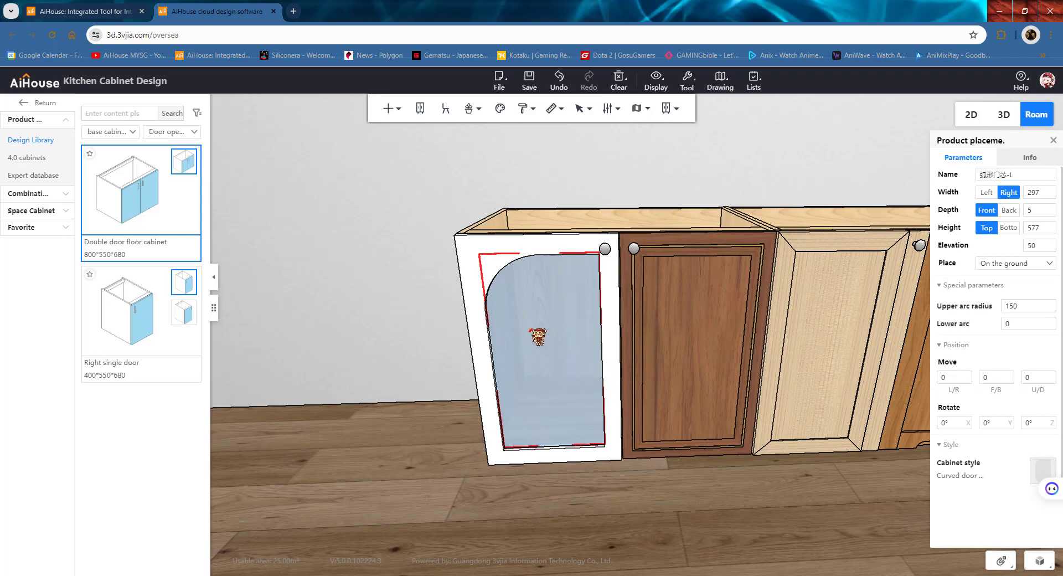
pyautogui.rightClick(531, 330)
pyautogui.moveTo(573, 426)
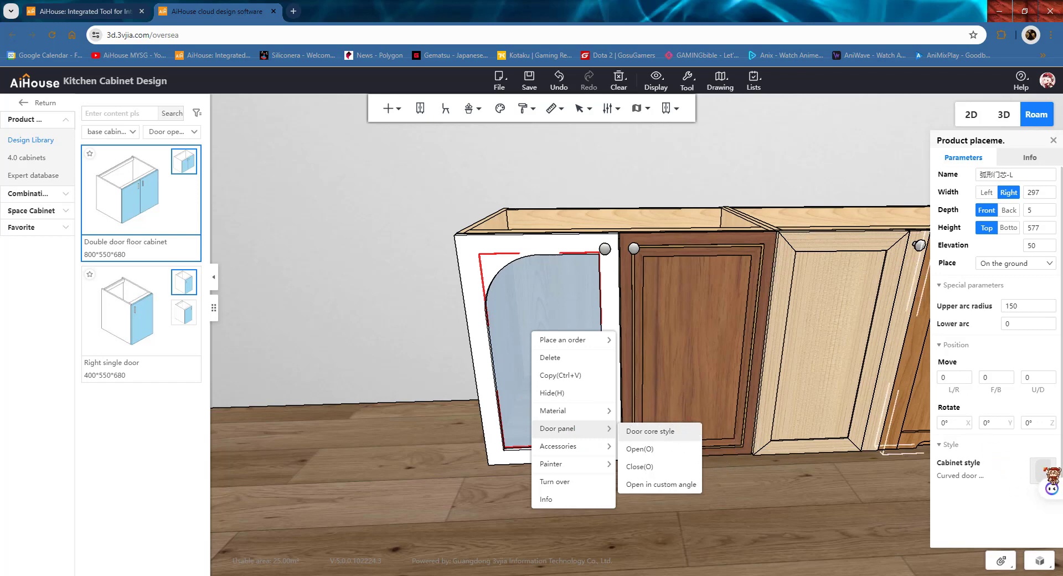
pyautogui.moveTo(1043, 472)
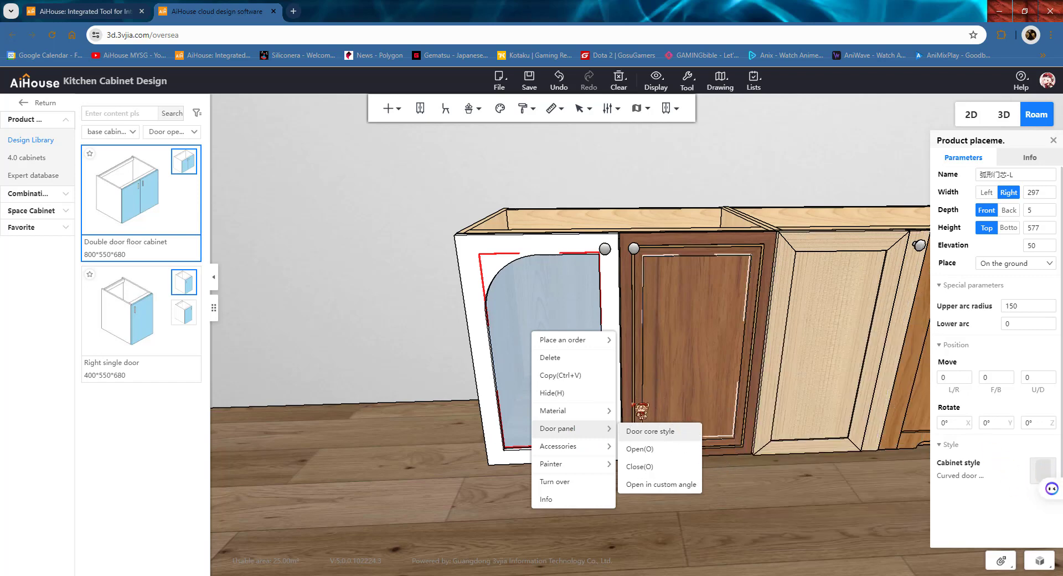
pyautogui.click(664, 432)
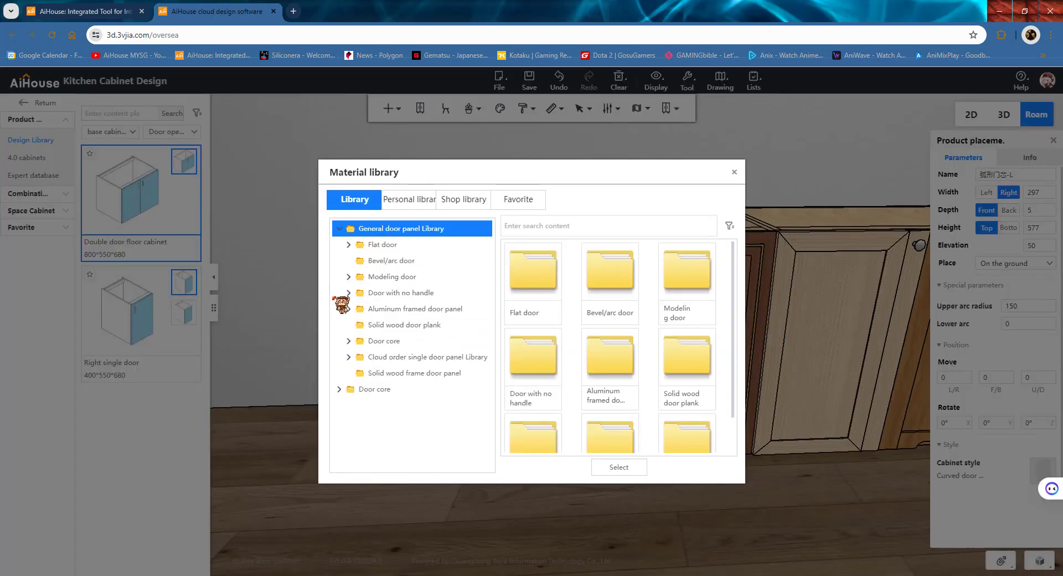
pyautogui.click(355, 341)
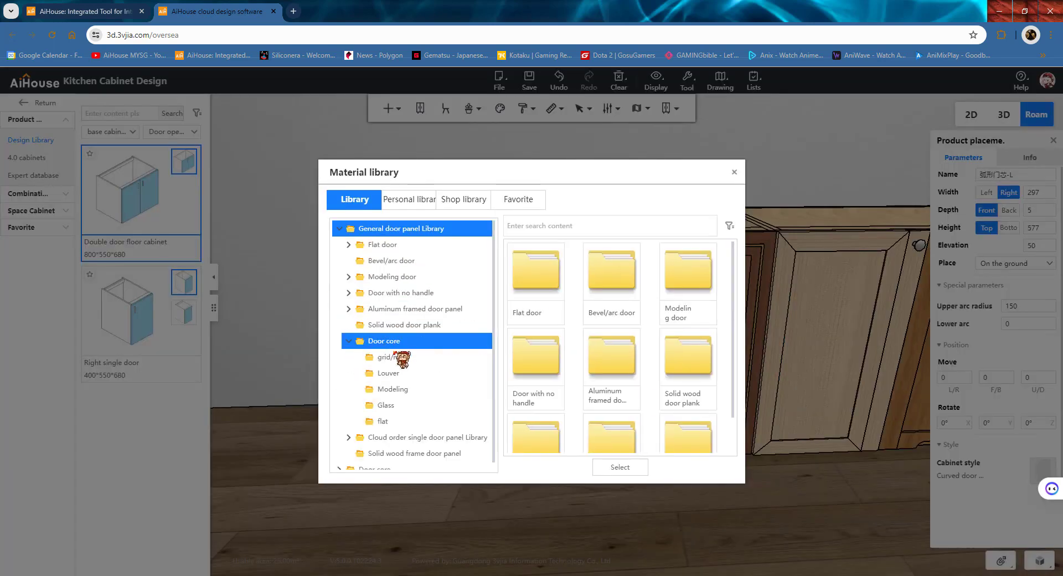
pyautogui.click(399, 357)
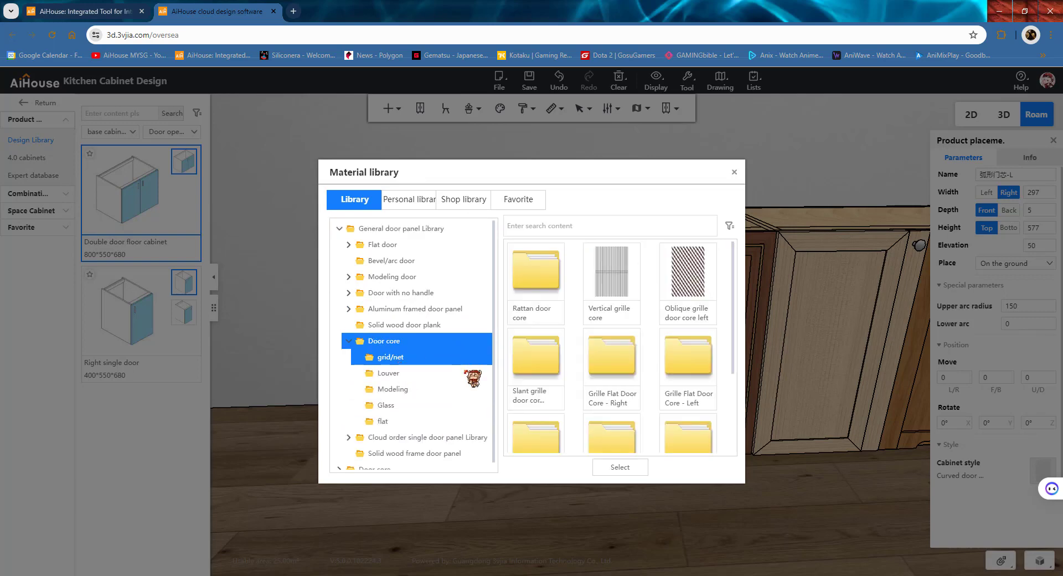
pyautogui.scroll(-2, 550, 286)
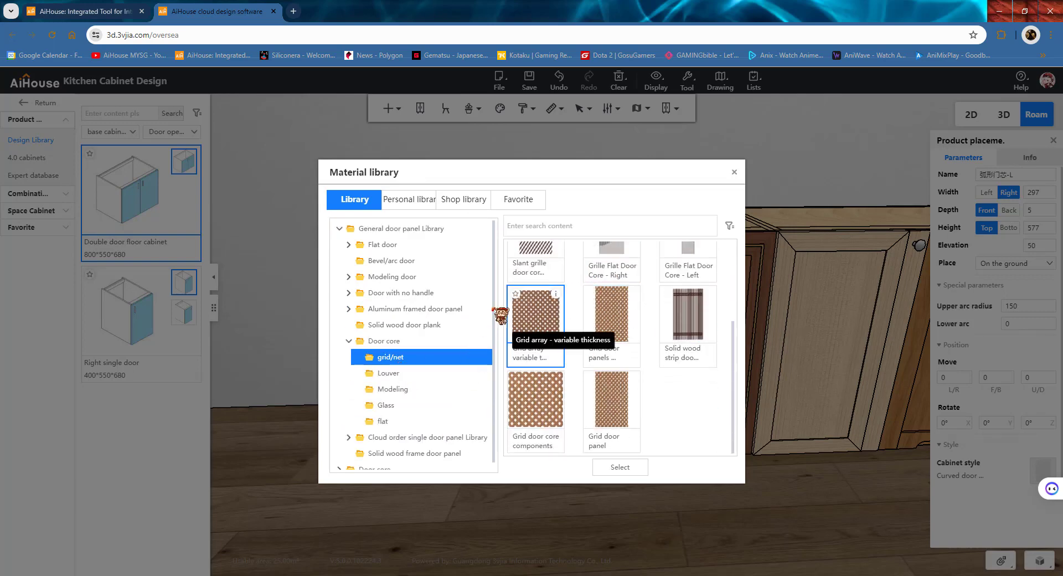
pyautogui.doubleClick(550, 331)
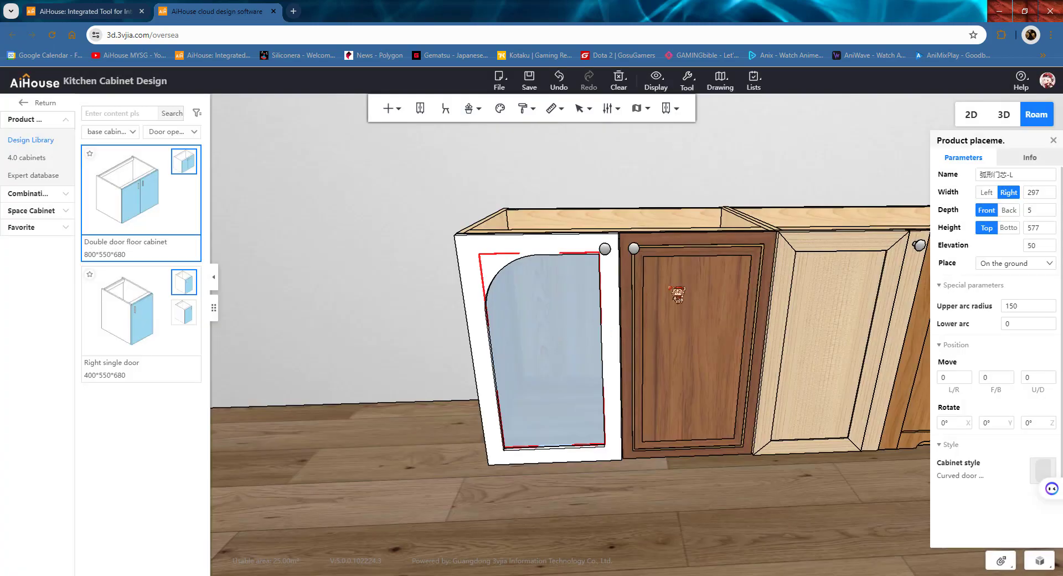
pyautogui.scroll(5, 543, 310)
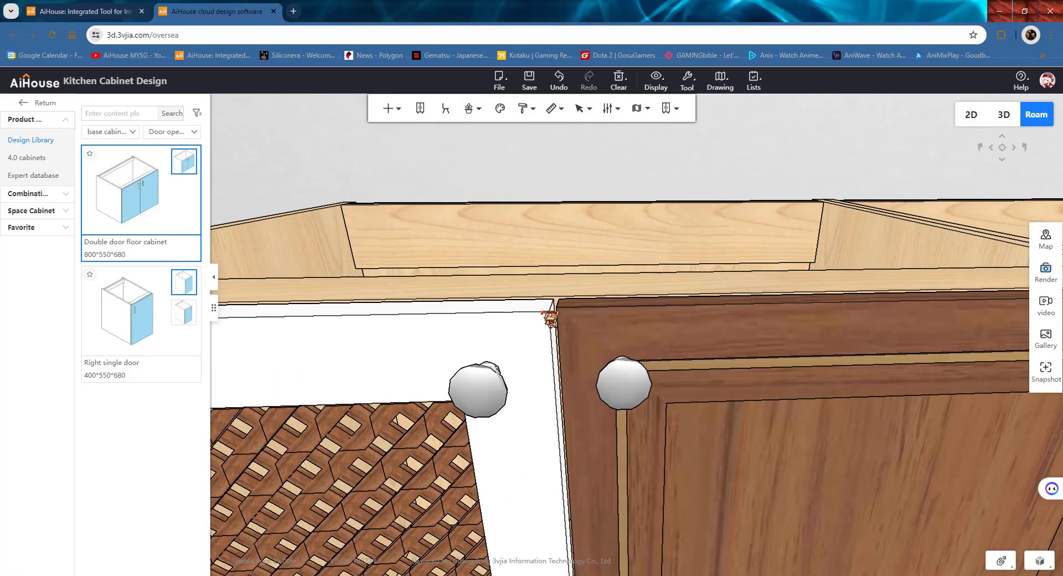
pyautogui.moveTo(534, 376); pyautogui.dragTo(666, 308, button='middle')
pyautogui.scroll(2, 723, 318)
pyautogui.scroll(-5, 722, 318)
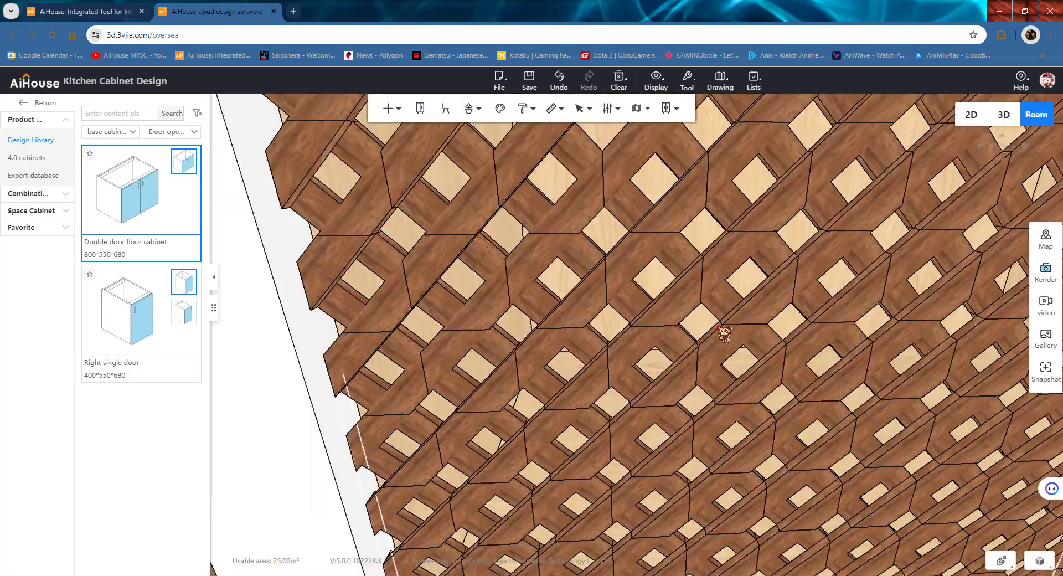
pyautogui.moveTo(699, 255); pyautogui.dragTo(573, 263, button='middle')
pyautogui.click(576, 268)
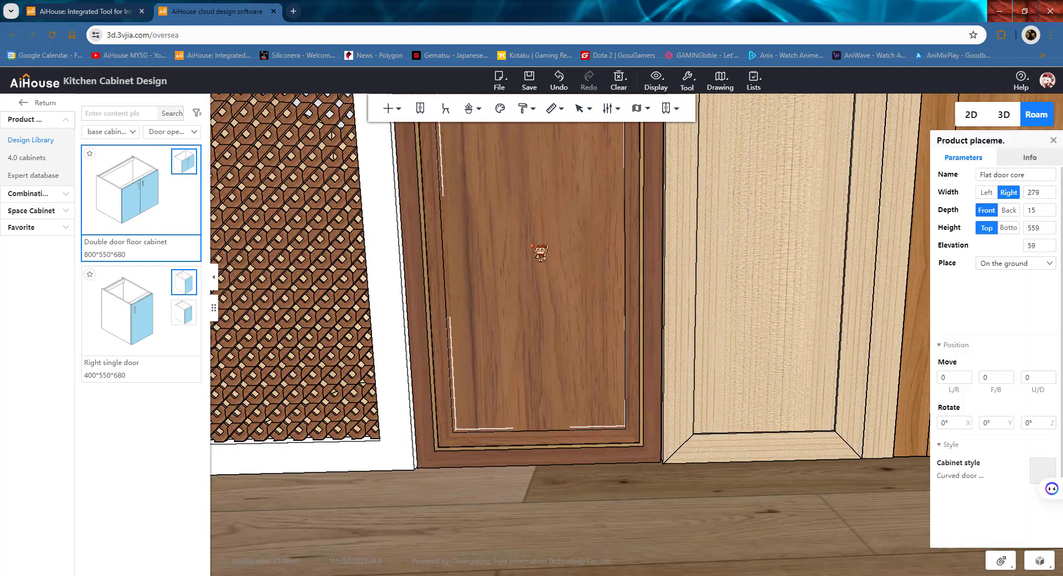
pyautogui.rightClick(533, 249)
pyautogui.moveTo(590, 331)
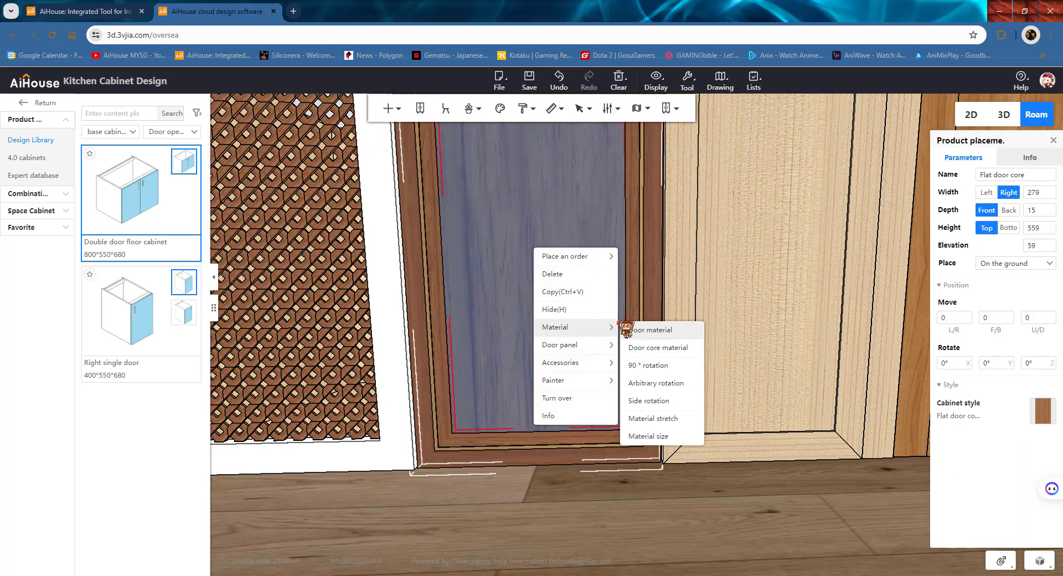
# Step: Change the first door's core style to the "Grid door panels" lattice from Door core's grid/net category
pyautogui.rightClick(321, 268)
pyautogui.moveTo(382, 365)
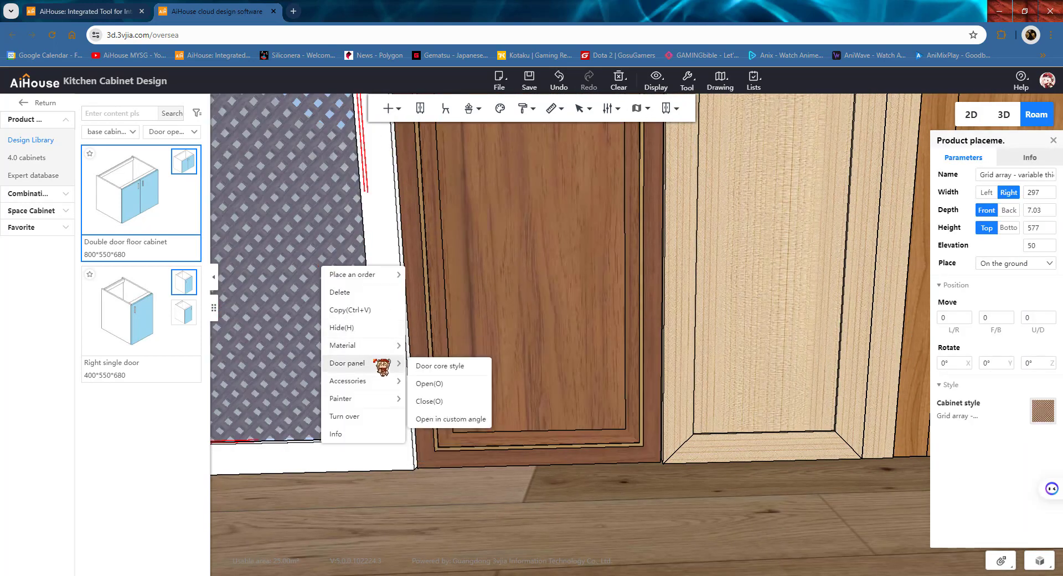
pyautogui.click(480, 370)
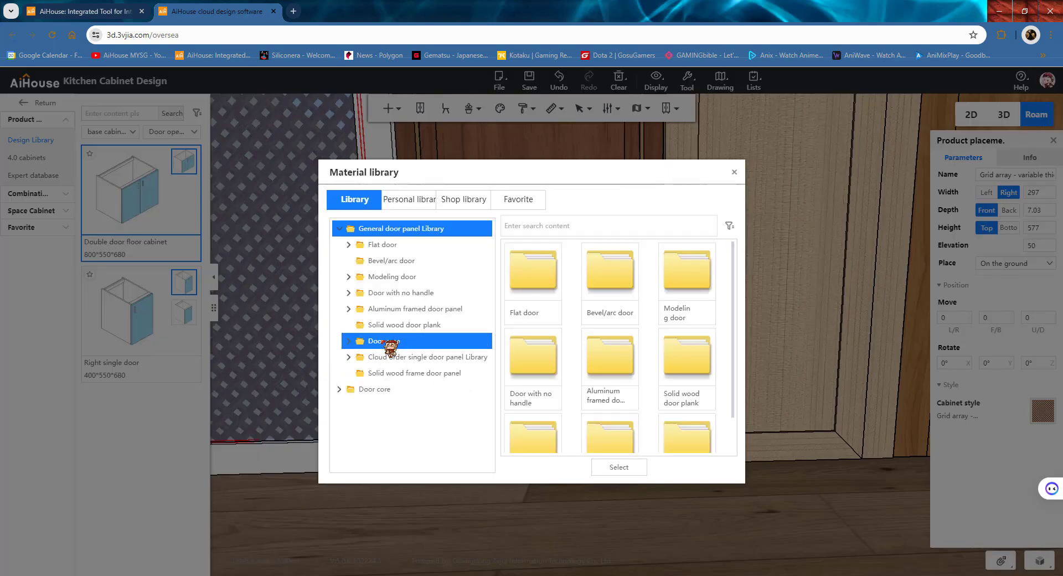
pyautogui.click(387, 341)
pyautogui.click(391, 356)
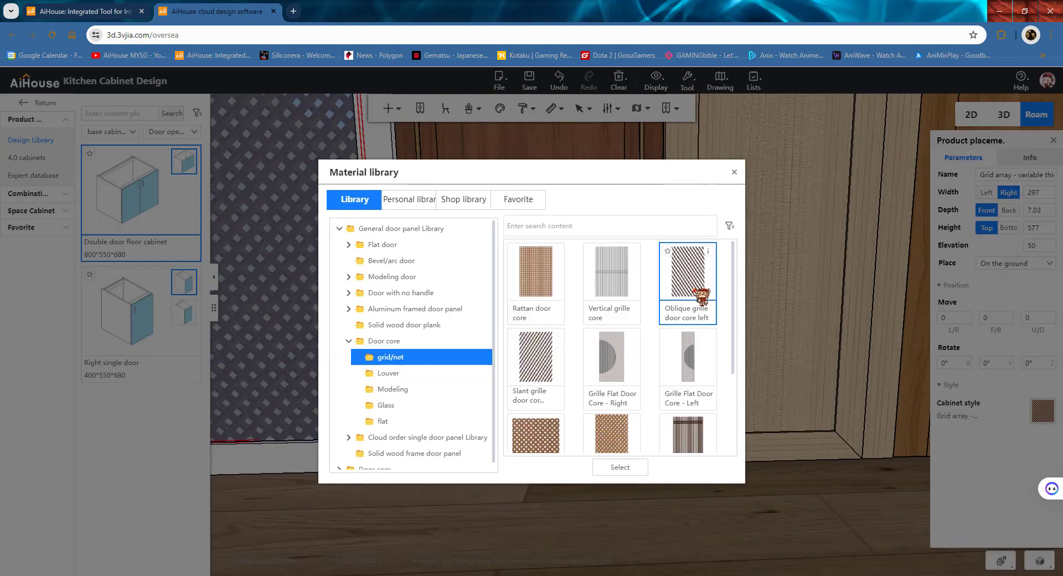
pyautogui.scroll(-1, 702, 350)
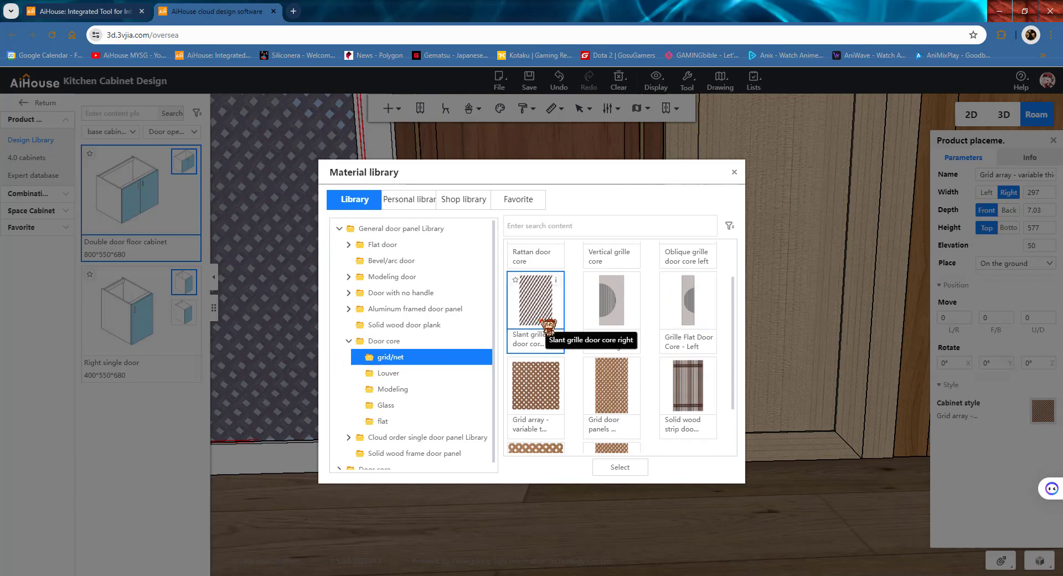
pyautogui.doubleClick(611, 384)
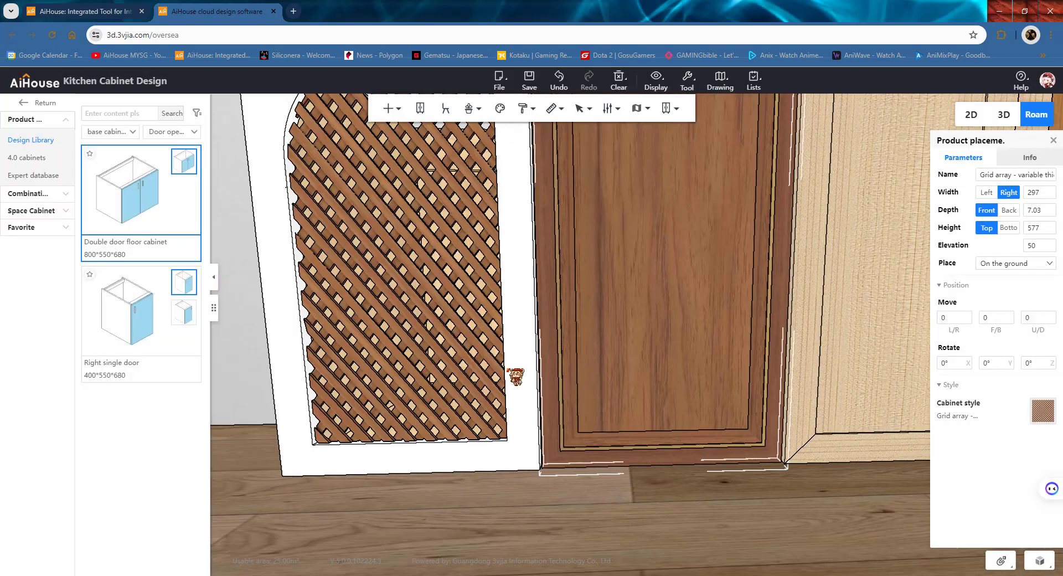
# Step: Replace the second door's flat core with the Surfing Venetian style from Door core's Louver category
pyautogui.moveTo(513, 349); pyautogui.dragTo(603, 364, button='middle')
pyautogui.scroll(5, 603, 363)
pyautogui.scroll(-5, 604, 361)
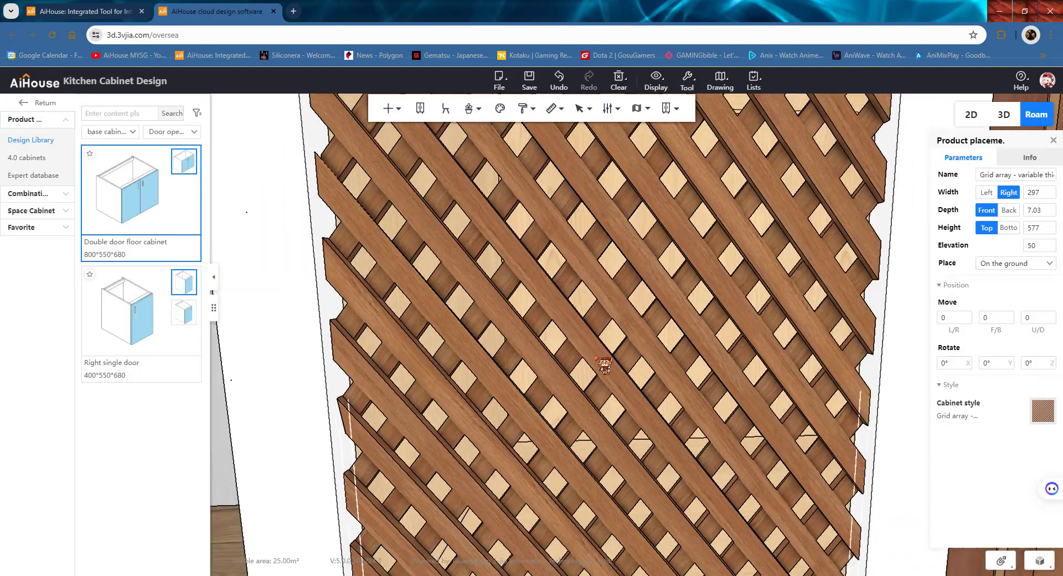
pyautogui.scroll(-5, 725, 323)
pyautogui.click(676, 255)
pyautogui.rightClick(673, 256)
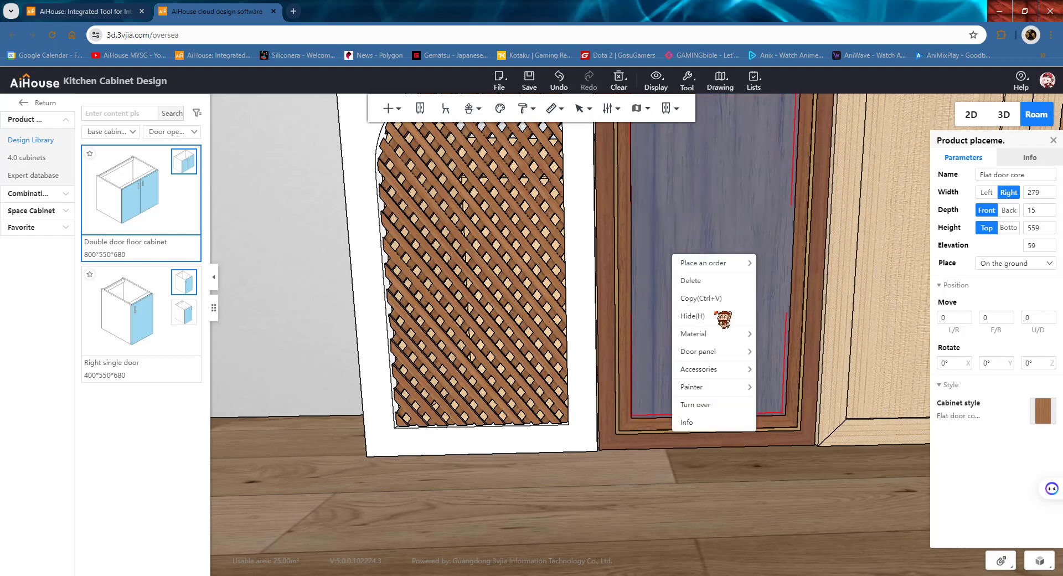
pyautogui.moveTo(714, 333)
pyautogui.moveTo(733, 352)
pyautogui.click(778, 355)
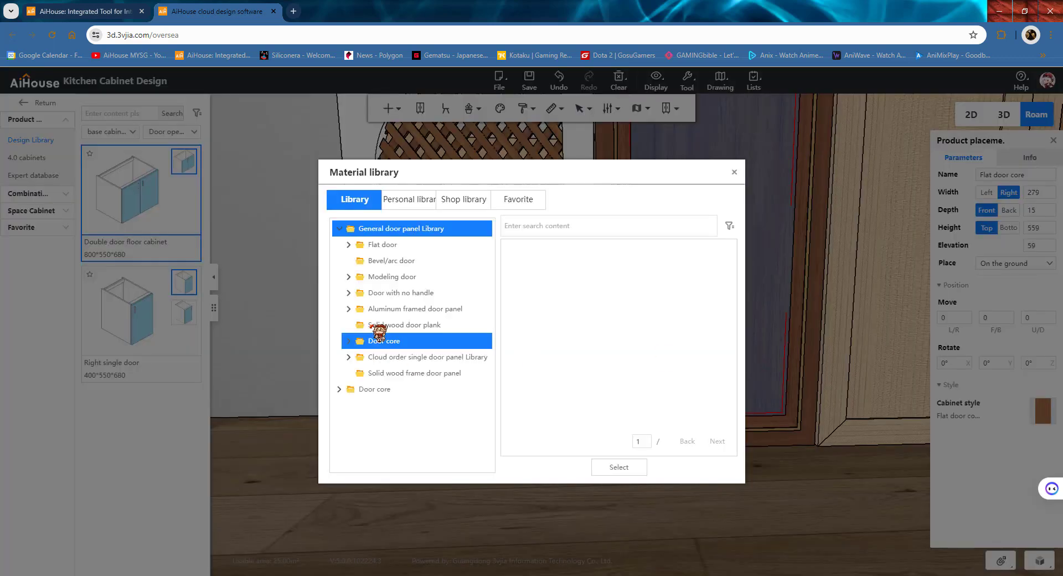
pyautogui.click(349, 340)
pyautogui.click(402, 374)
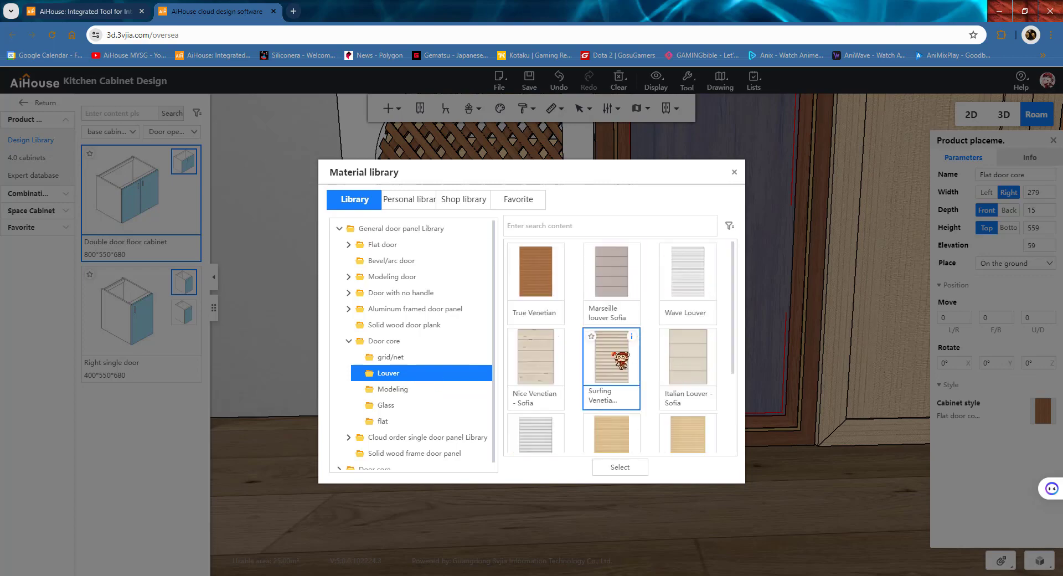
pyautogui.doubleClick(614, 362)
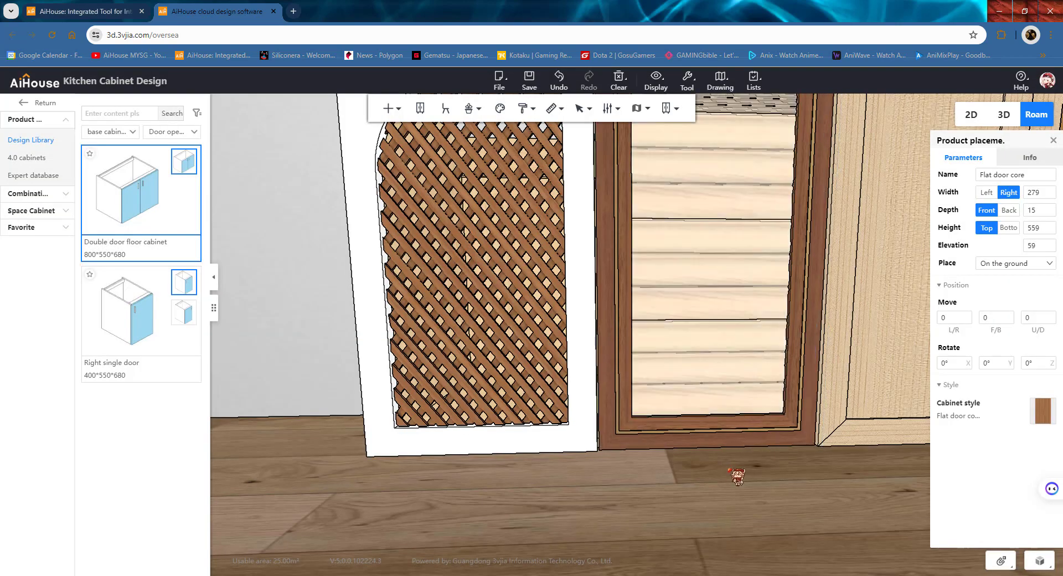
pyautogui.click(729, 470)
pyautogui.moveTo(750, 474); pyautogui.dragTo(593, 242)
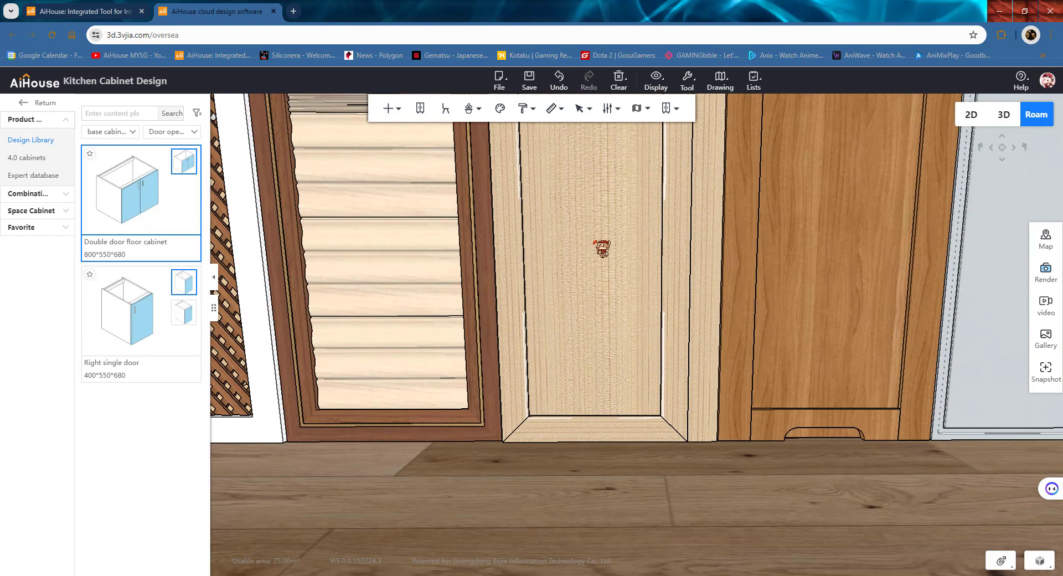
# Step: Replace the third door's flat core with the Mg-1979 gold tracing style from Door core's Modeling category
pyautogui.click(601, 248)
pyautogui.rightClick(600, 247)
pyautogui.moveTo(651, 329)
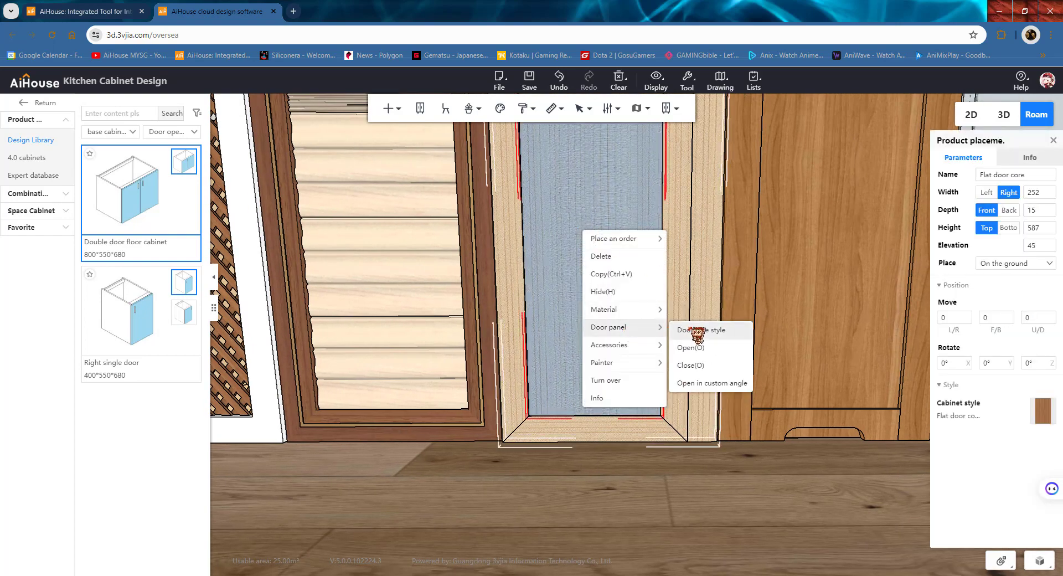
pyautogui.click(701, 330)
pyautogui.click(420, 340)
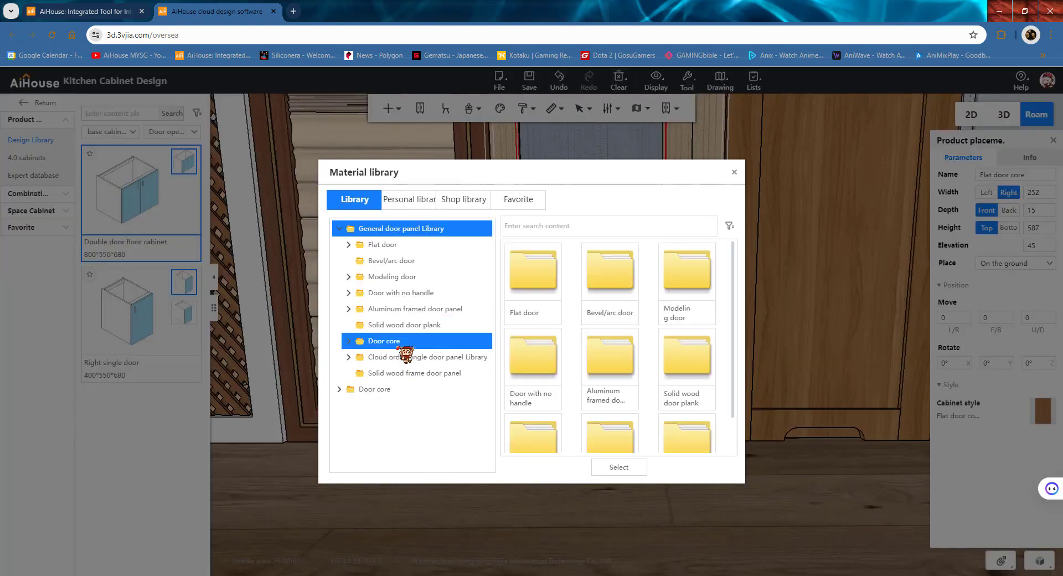
pyautogui.click(403, 391)
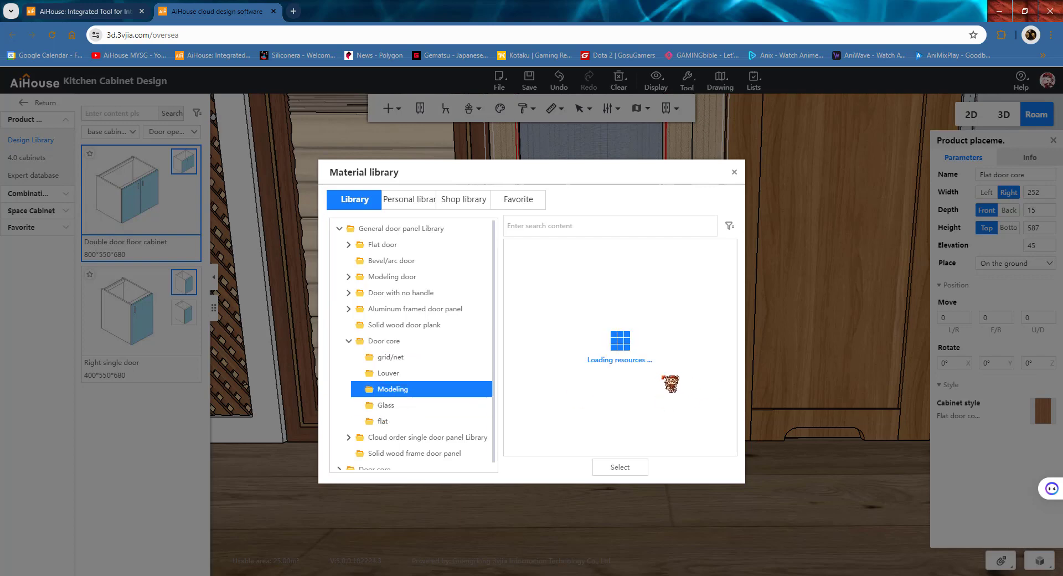
pyautogui.scroll(-5, 626, 288)
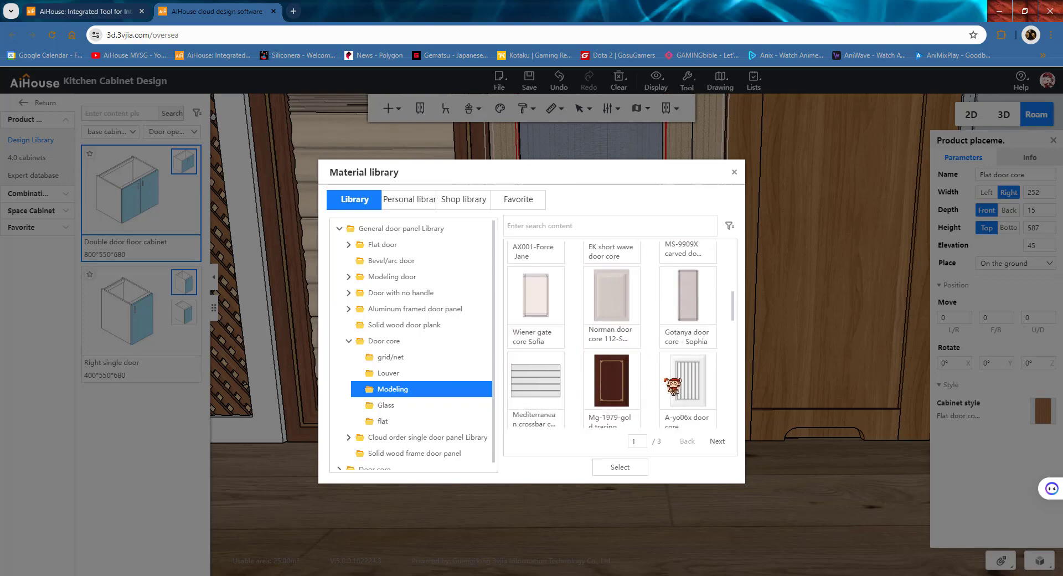
pyautogui.doubleClick(621, 386)
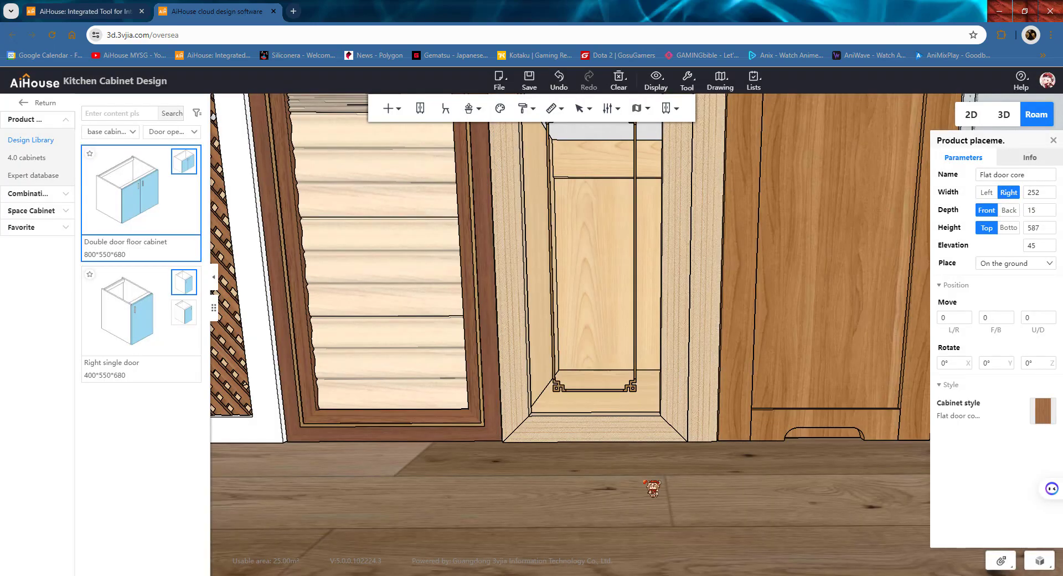
pyautogui.scroll(5, 661, 432)
pyautogui.scroll(-5, 644, 374)
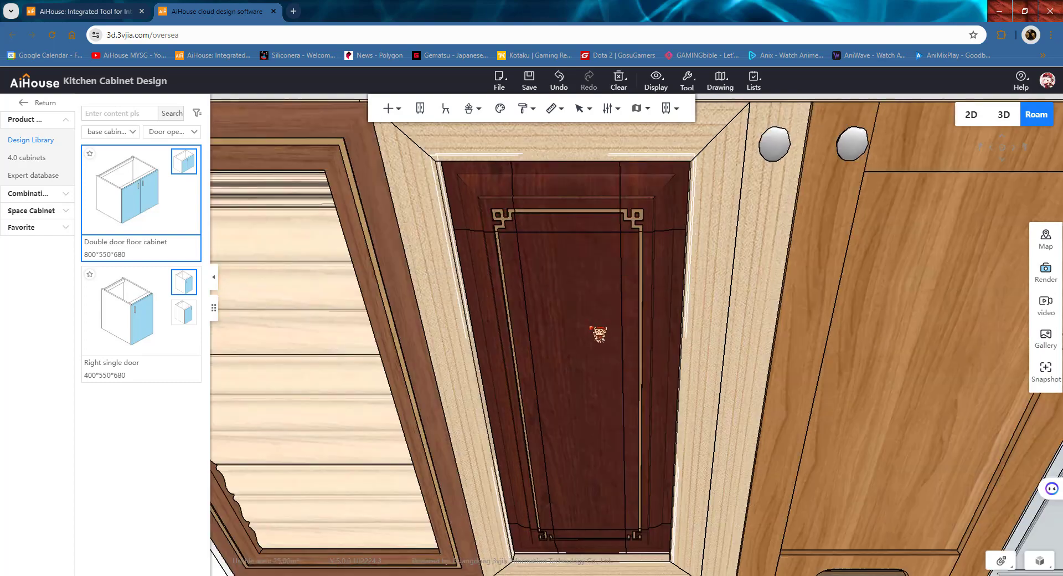
# Step: Replace the fourth door's flat 9mm core with the Wiener shadow glass style from Door core's Glass category
pyautogui.moveTo(836, 262); pyautogui.dragTo(635, 269, button='middle')
pyautogui.click(634, 268)
pyautogui.rightClick(637, 271)
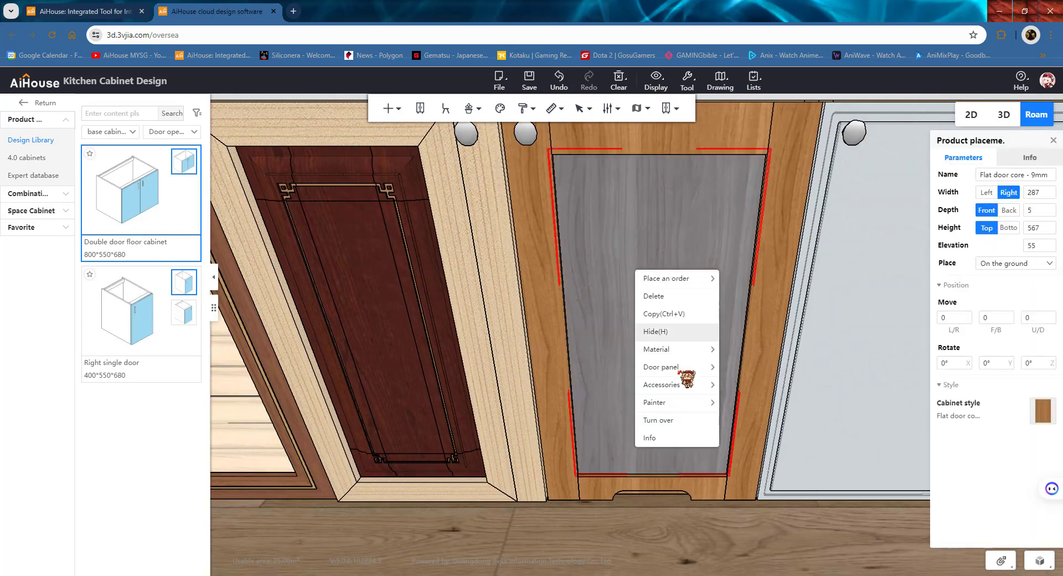
pyautogui.moveTo(703, 366)
pyautogui.click(752, 370)
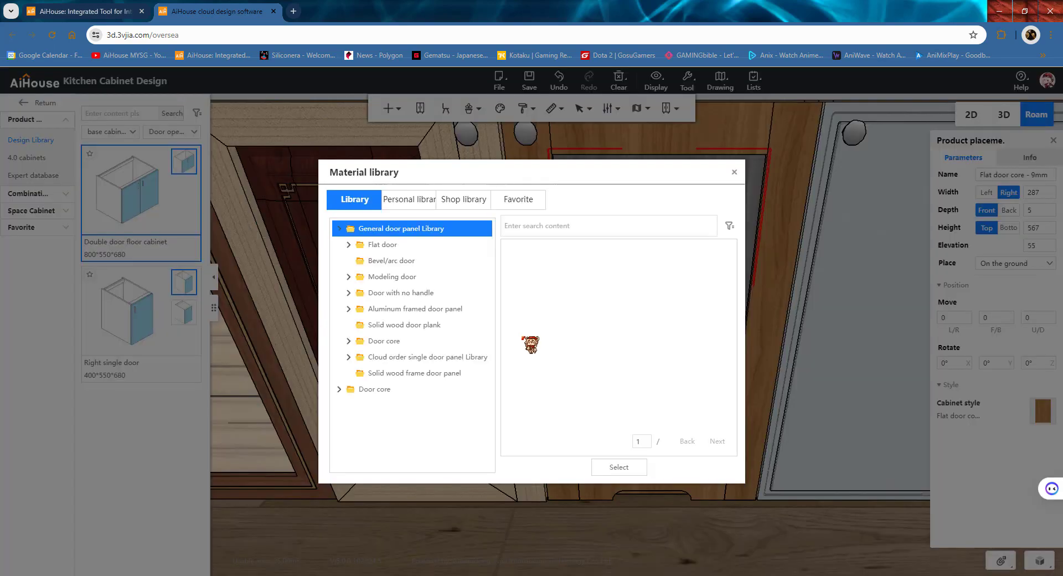
pyautogui.click(399, 340)
pyautogui.click(400, 340)
pyautogui.click(399, 405)
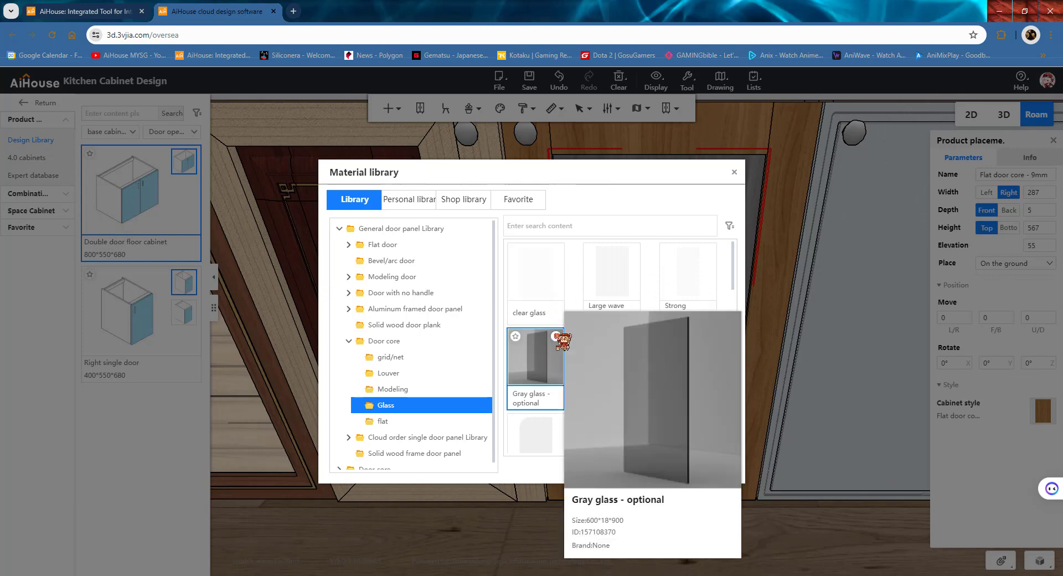
pyautogui.scroll(-5, 681, 354)
pyautogui.scroll(-3, 668, 368)
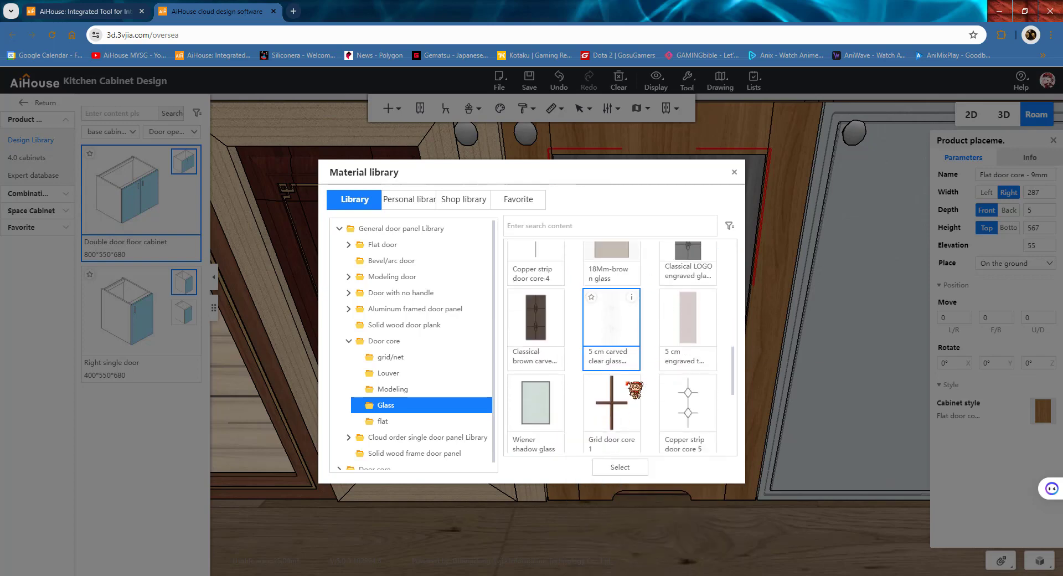
pyautogui.doubleClick(540, 352)
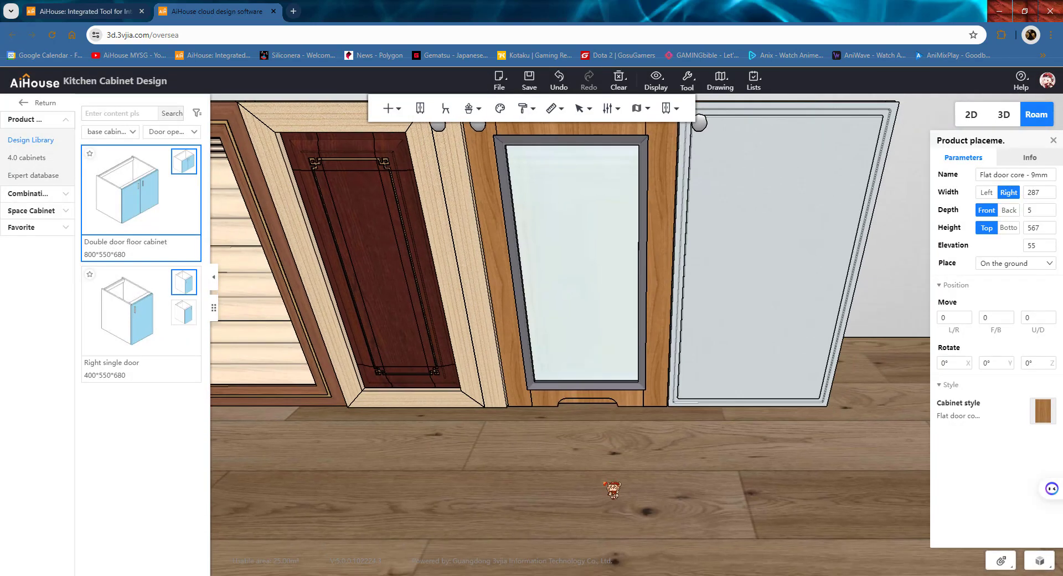
pyautogui.click(605, 483)
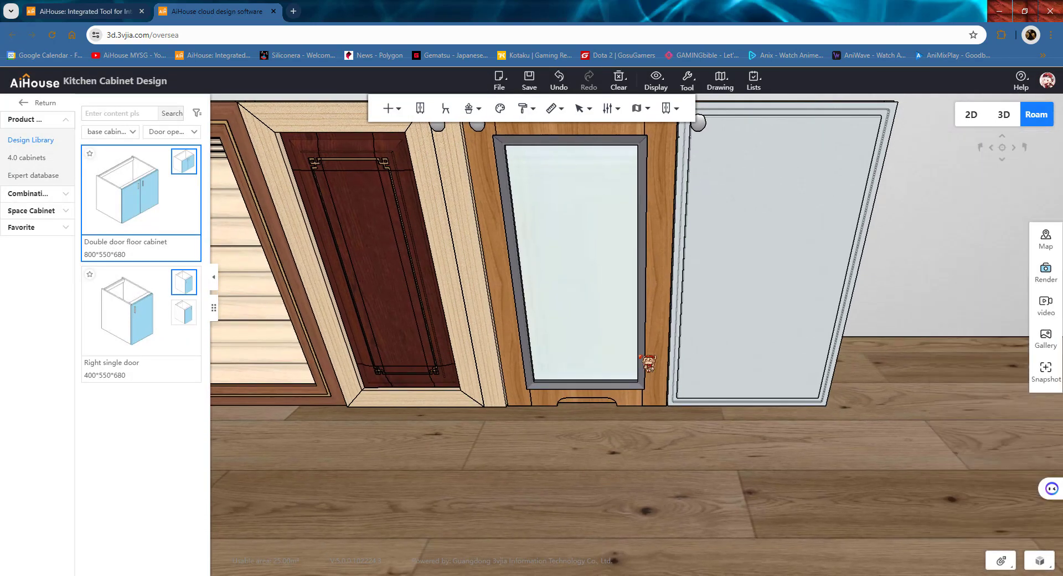
# Step: Examine the fourth door's new glass core and frame up close
pyautogui.scroll(5, 636, 355)
pyautogui.moveTo(609, 327); pyautogui.dragTo(576, 237)
pyautogui.scroll(-3, 570, 227)
pyautogui.moveTo(566, 224); pyautogui.dragTo(616, 269, button='middle')
pyautogui.scroll(3, 644, 255)
pyautogui.scroll(-3, 645, 255)
pyautogui.scroll(-3, 624, 275)
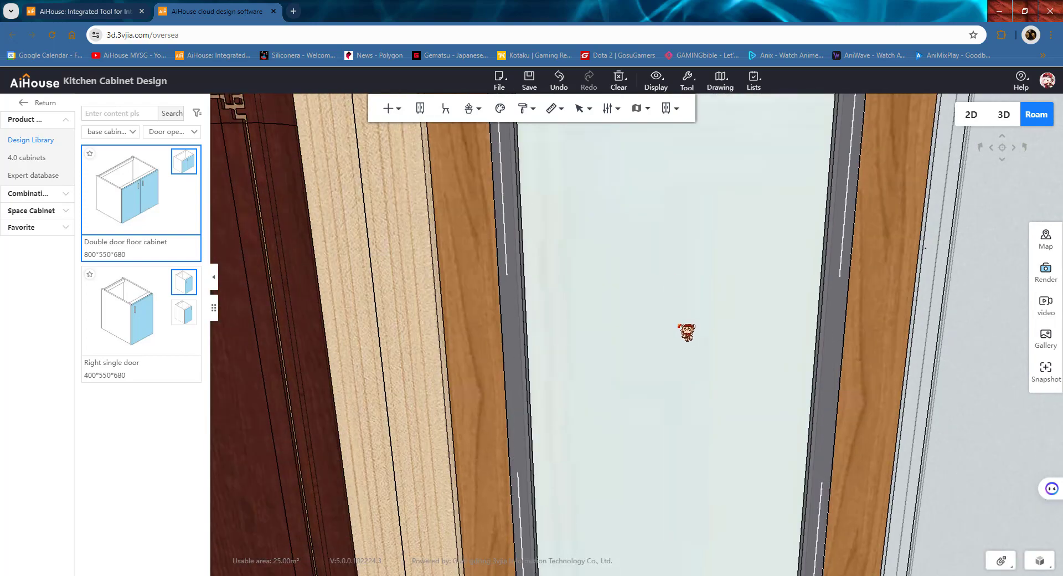
pyautogui.scroll(-5, 686, 332)
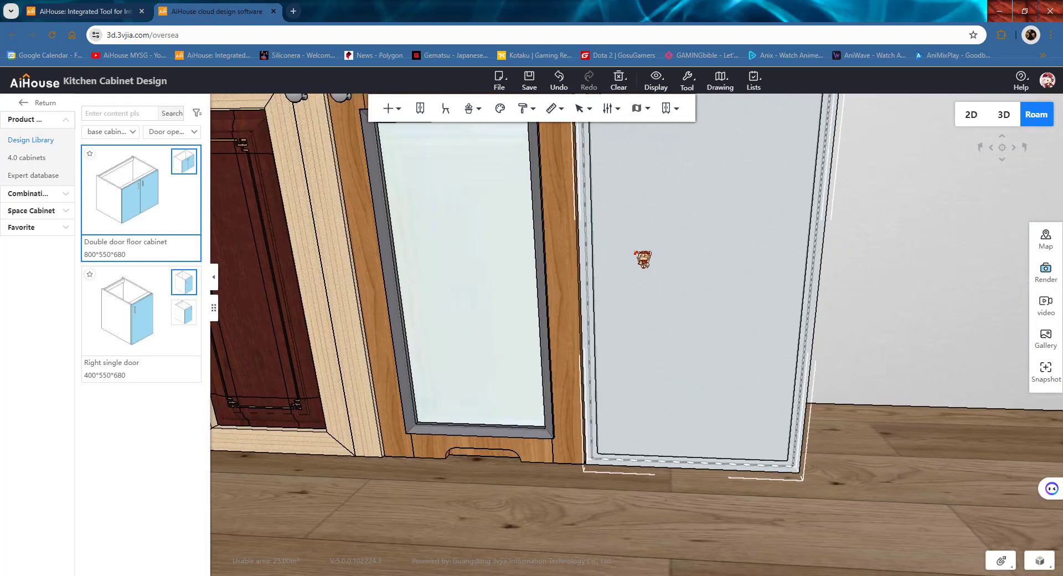
pyautogui.click(642, 258)
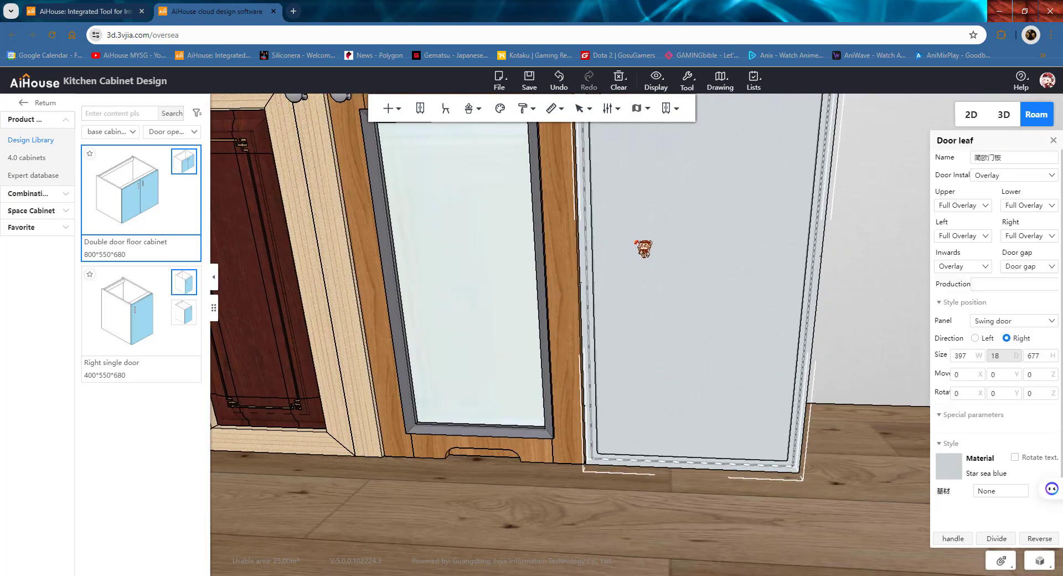
pyautogui.rightClick(642, 259)
pyautogui.moveTo(669, 339)
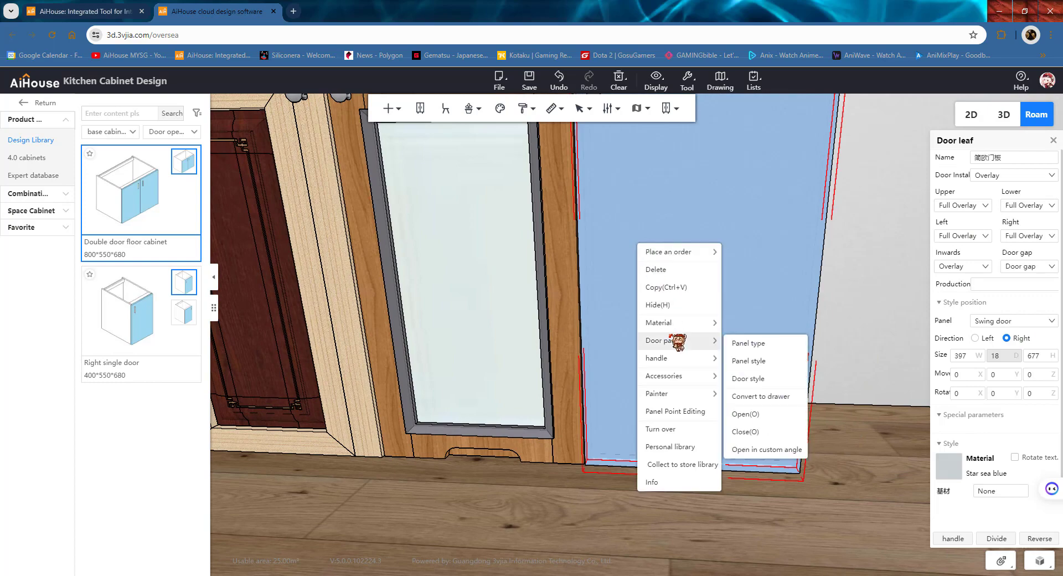
pyautogui.click(771, 379)
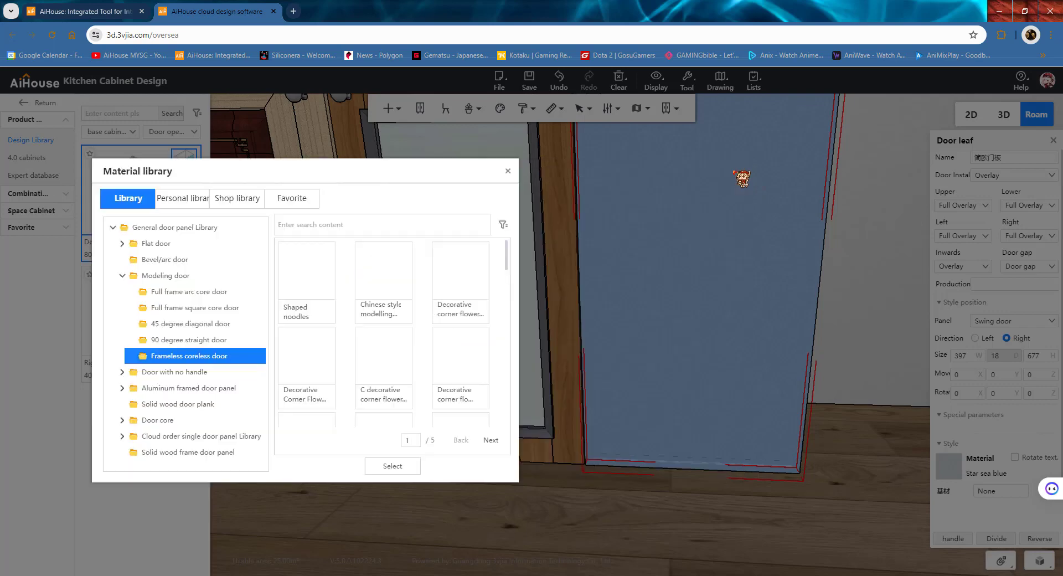
pyautogui.click(509, 171)
pyautogui.rightClick(698, 209)
pyautogui.moveTo(699, 210)
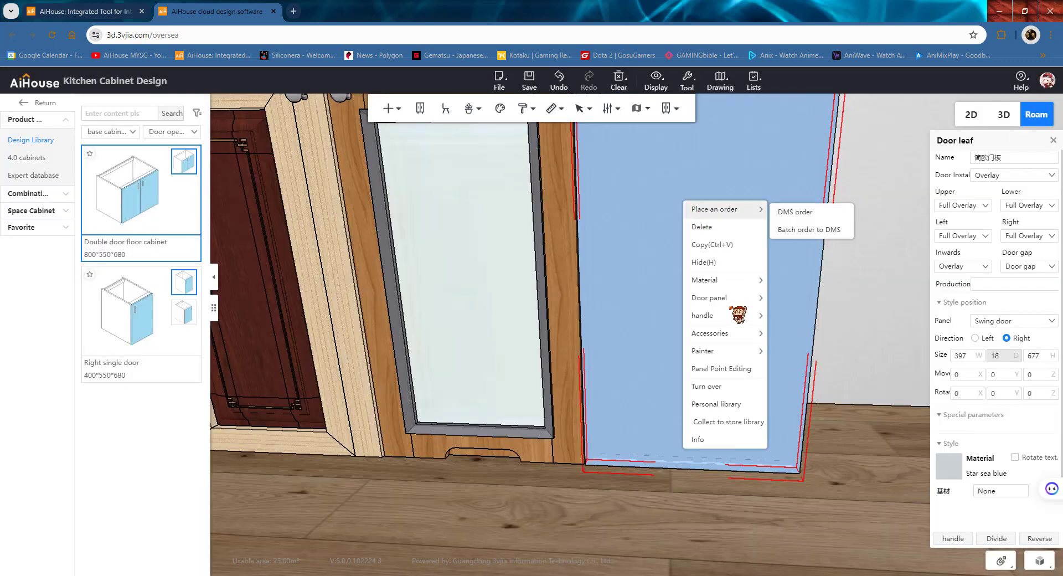
pyautogui.moveTo(726, 299)
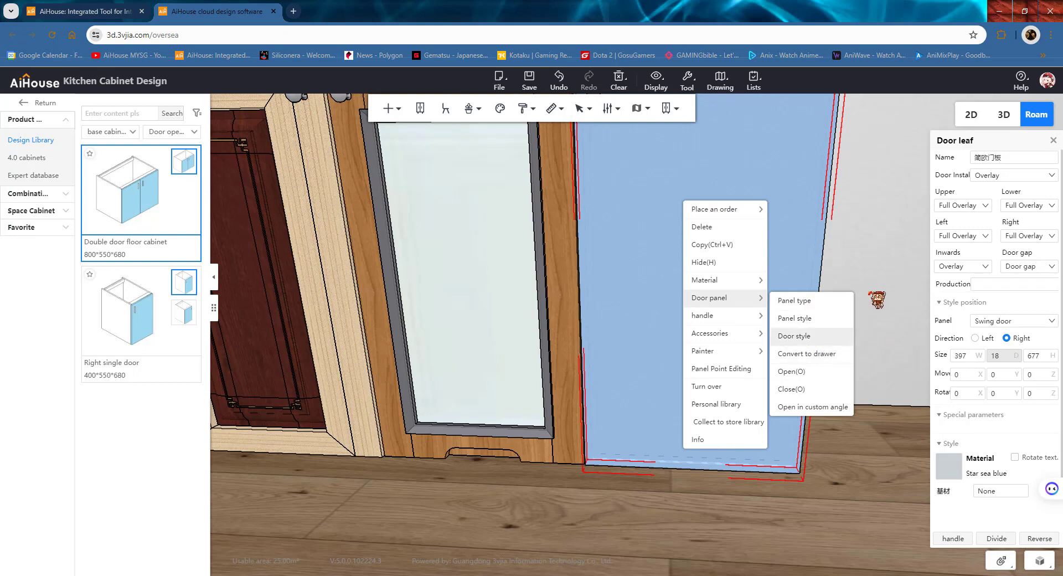
pyautogui.click(797, 299)
pyautogui.scroll(-5, 803, 294)
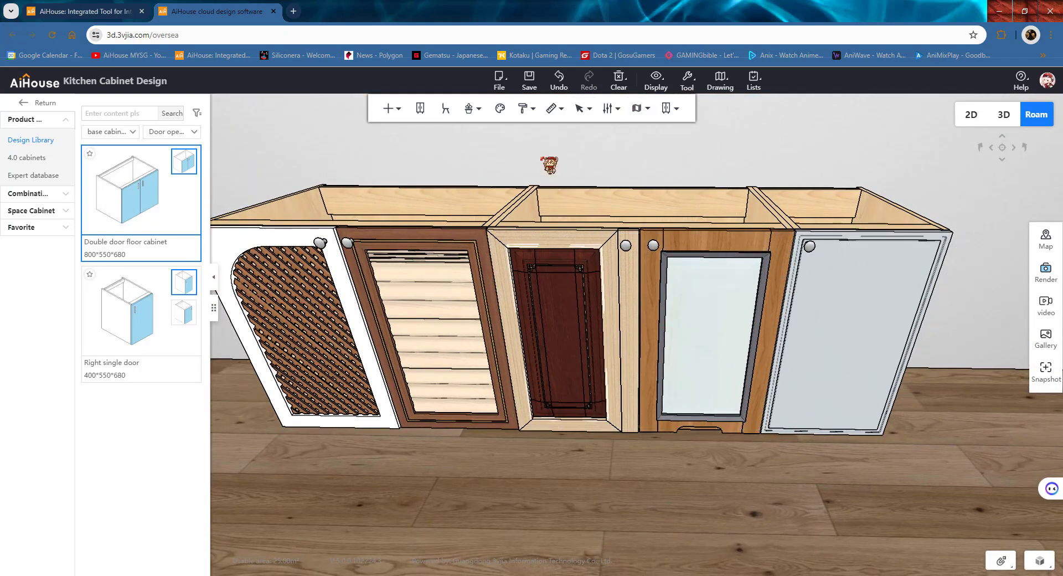
# Step: Copy the third door's style and material onto the fifth door with the Style material painter
pyautogui.click(563, 242)
pyautogui.moveTo(532, 116)
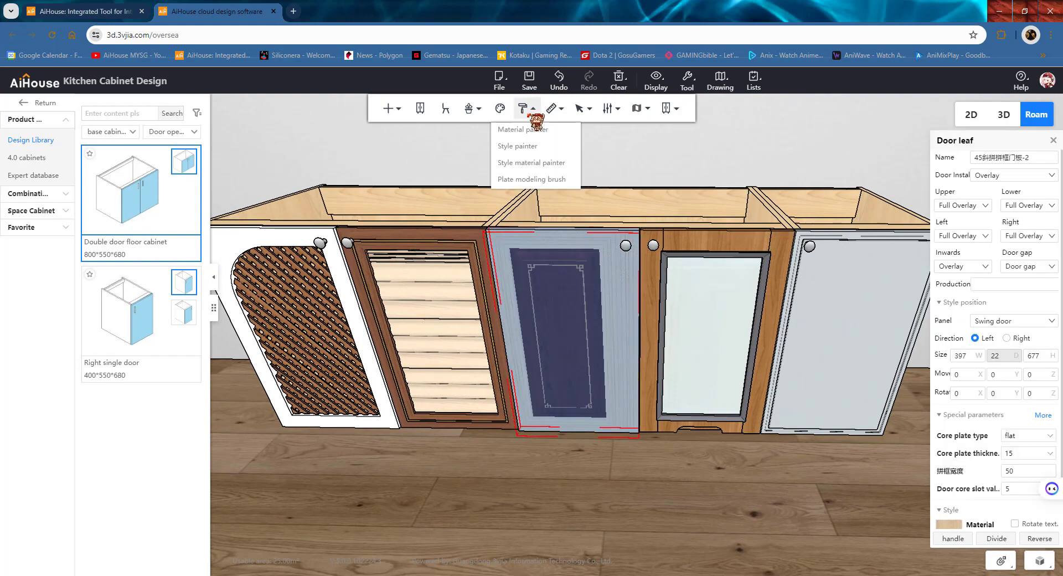
pyautogui.click(553, 164)
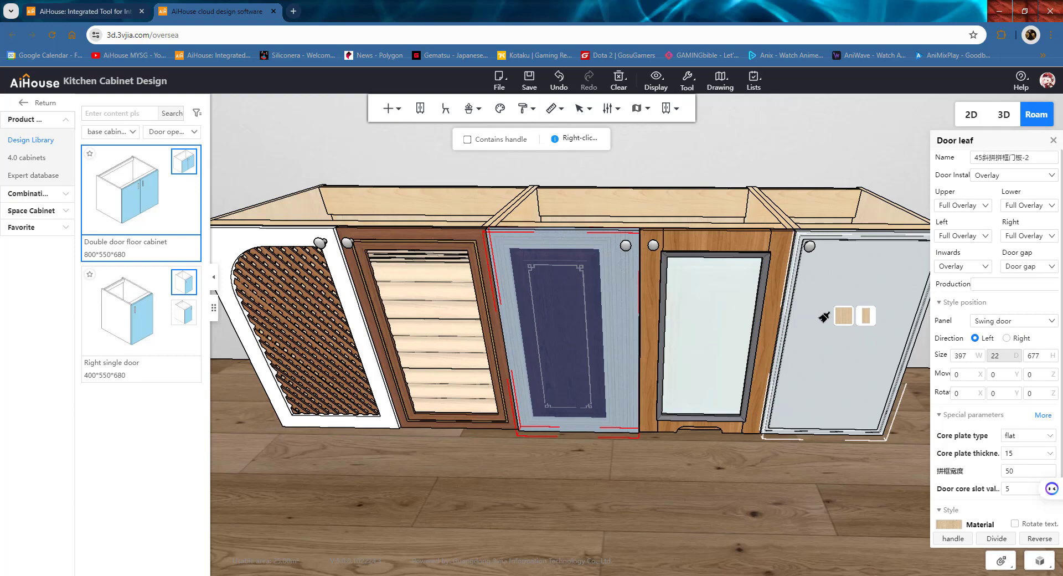
pyautogui.click(824, 316)
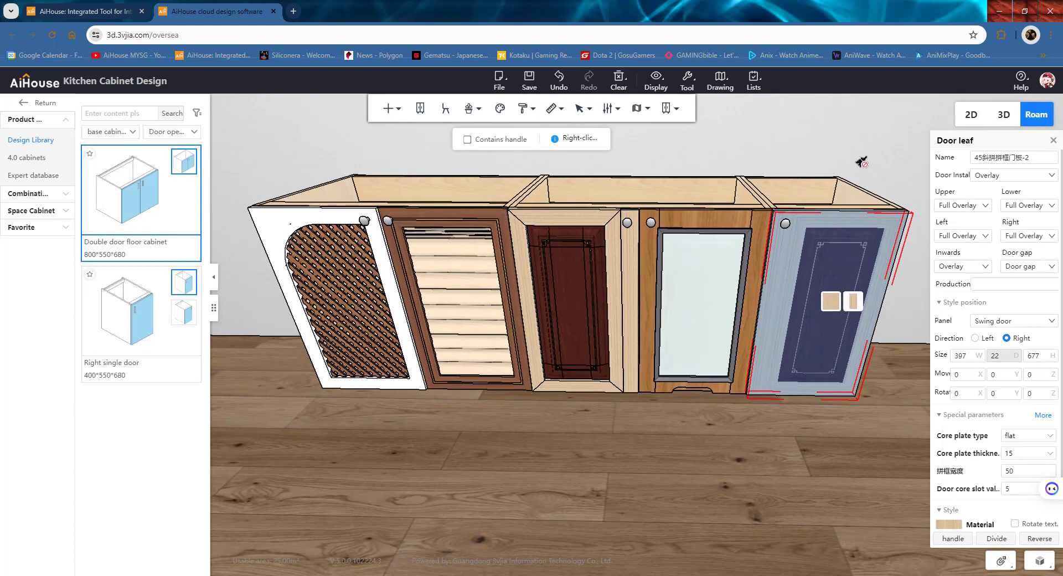
pyautogui.rightClick(887, 159)
# Step: Review the options that apply to all materials and all door panels in the scene, including the door core style
pyautogui.rightClick(886, 158)
pyautogui.moveTo(888, 218)
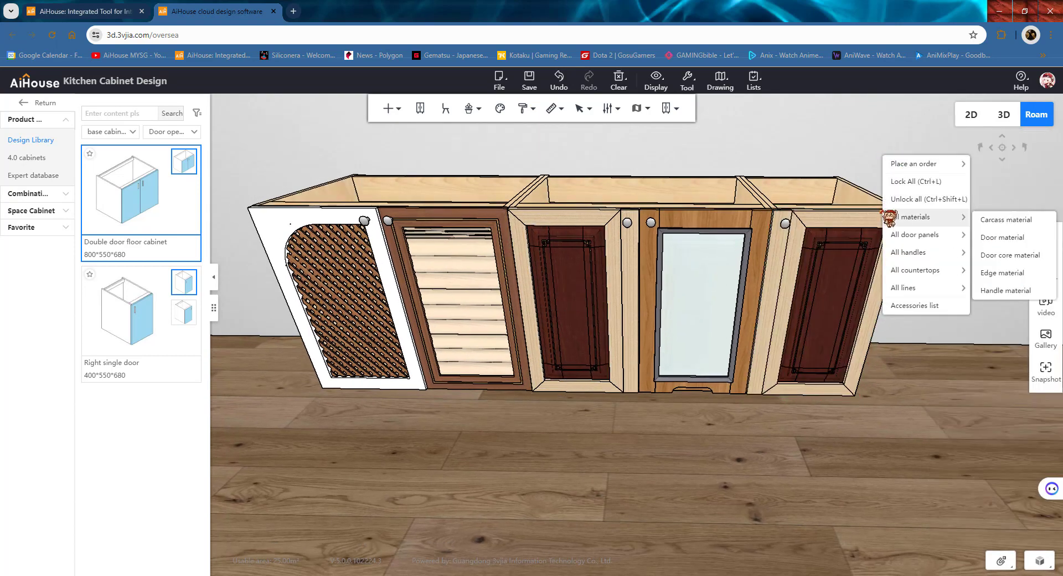
pyautogui.click(836, 135)
pyautogui.scroll(-2, 837, 137)
pyautogui.moveTo(856, 173); pyautogui.dragTo(872, 160)
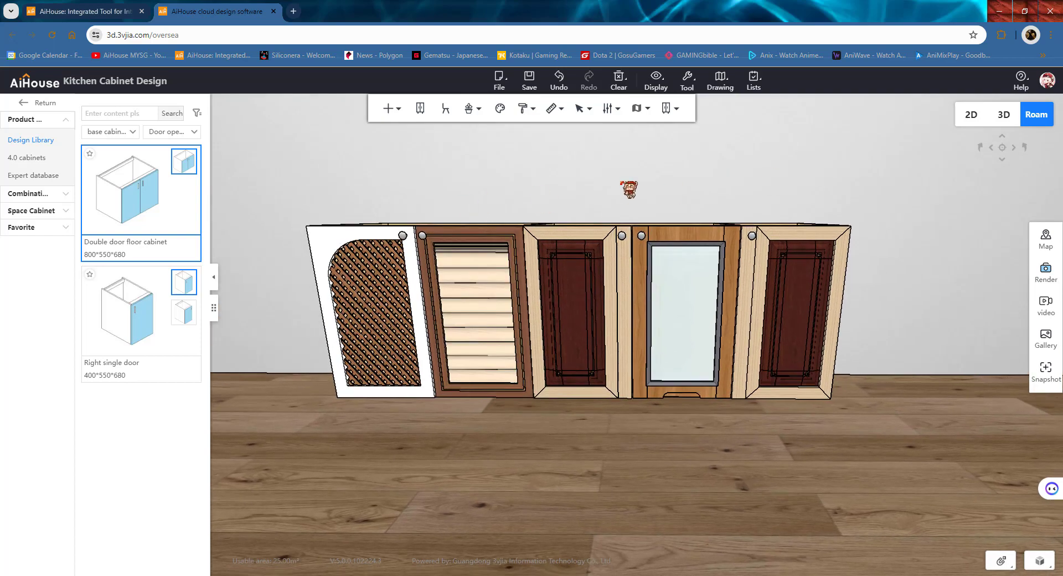
pyautogui.rightClick(628, 189)
pyautogui.moveTo(669, 264)
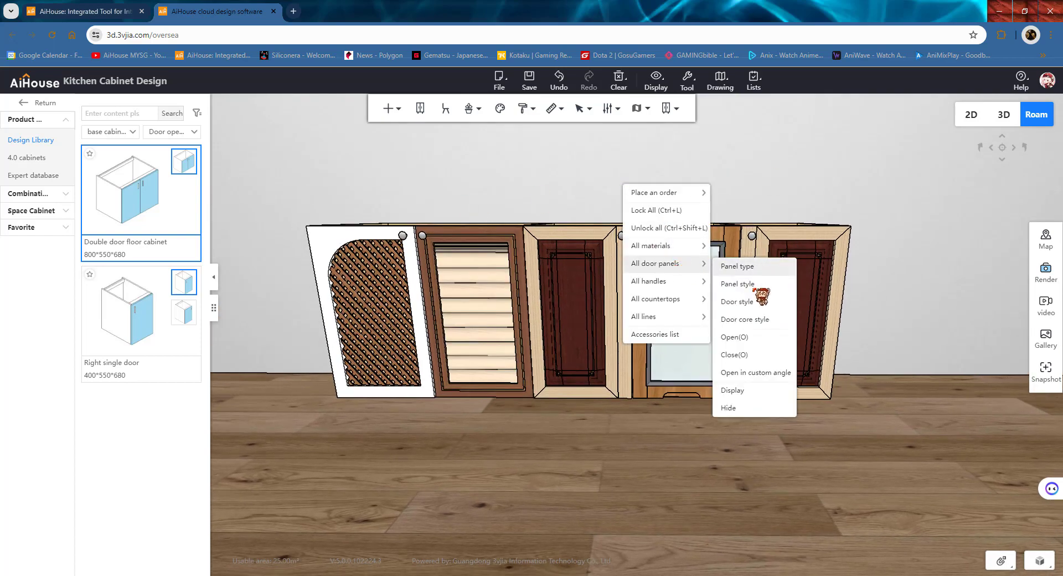
pyautogui.click(889, 186)
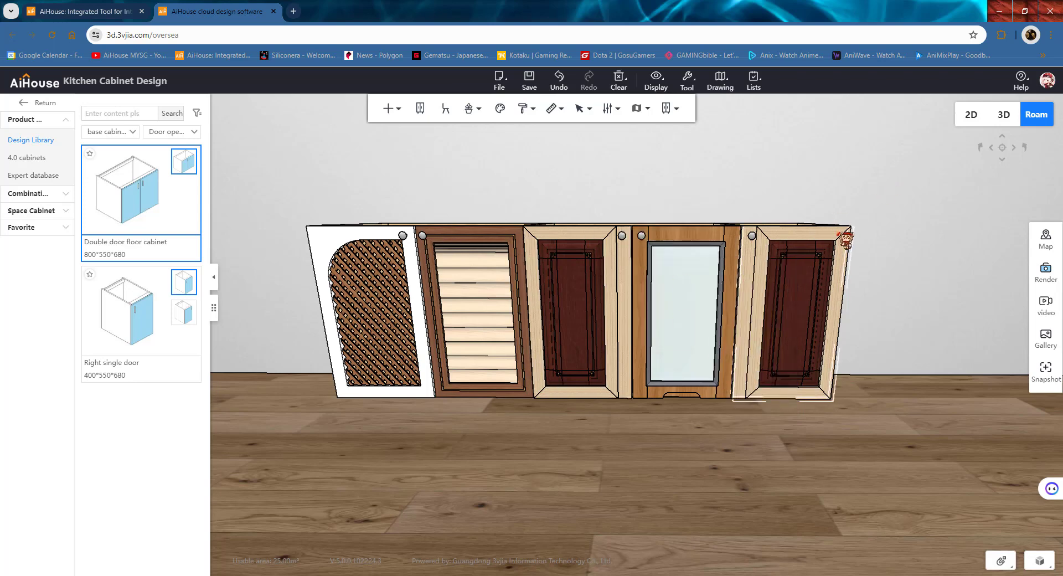